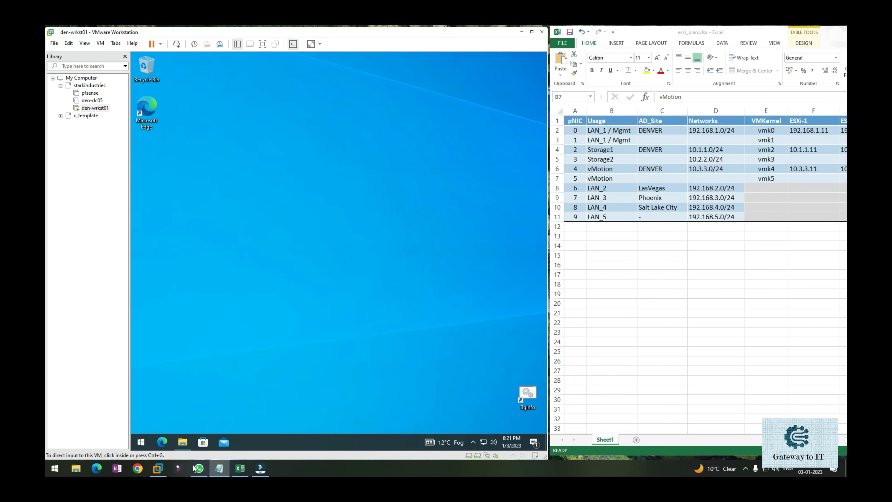
# Create a folder named esxi-1 in G:\_VM\vsphereESX and open it
pyautogui.click(76, 468)
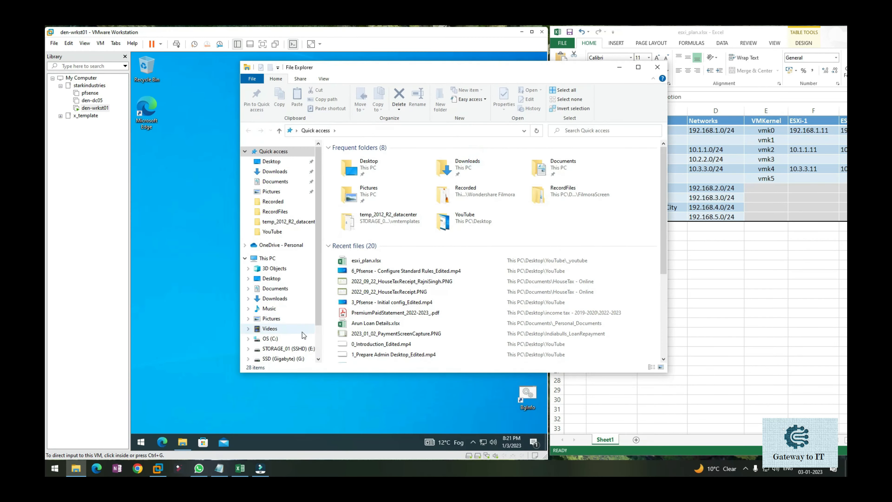
pyautogui.click(284, 359)
pyautogui.doubleClick(346, 157)
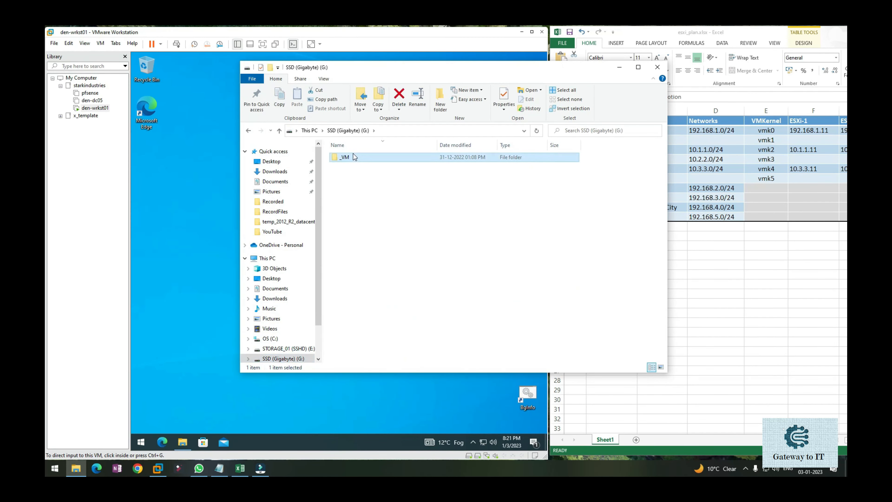
pyautogui.doubleClick(364, 165)
pyautogui.rightClick(369, 210)
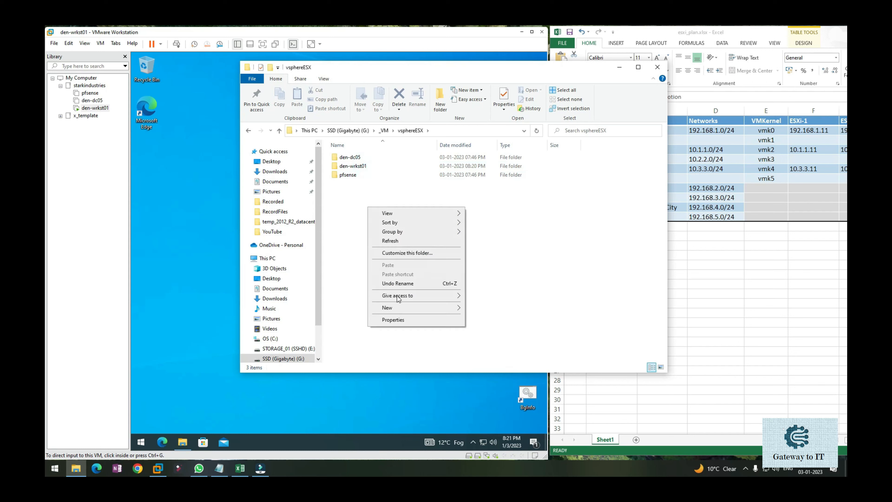
pyautogui.moveTo(409, 310)
pyautogui.click(490, 309)
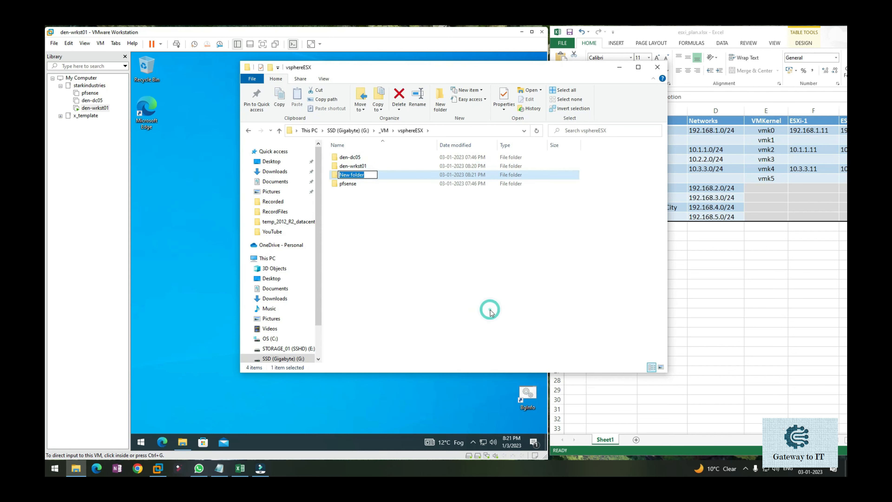
pyautogui.write('esxi-1')
pyautogui.press('Return')
pyautogui.press('Return')
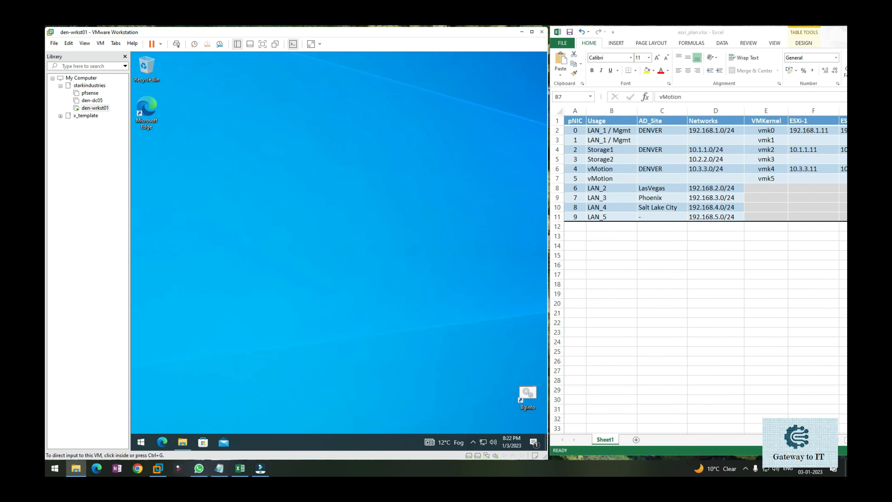
# Start a custom virtual machine with Workstation 17.x compatibility, the operating system installed later, and VMware ESXi 7 as the guest system
pyautogui.click(53, 43)
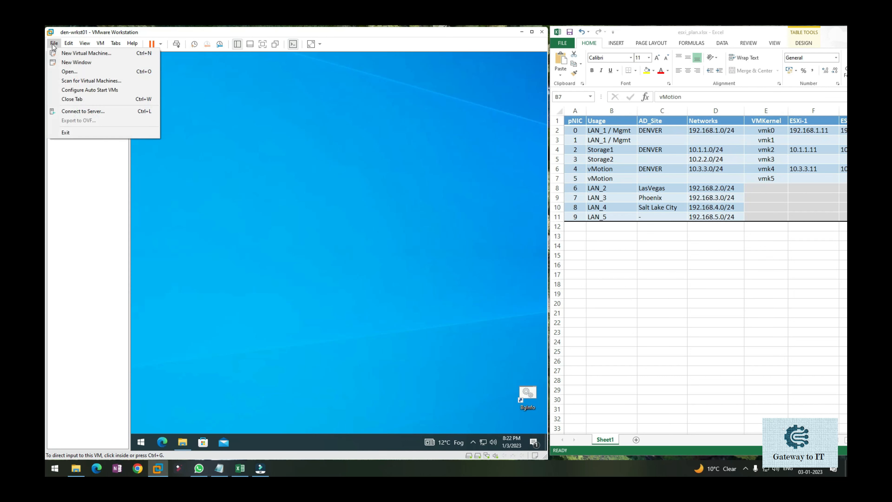
pyautogui.click(55, 53)
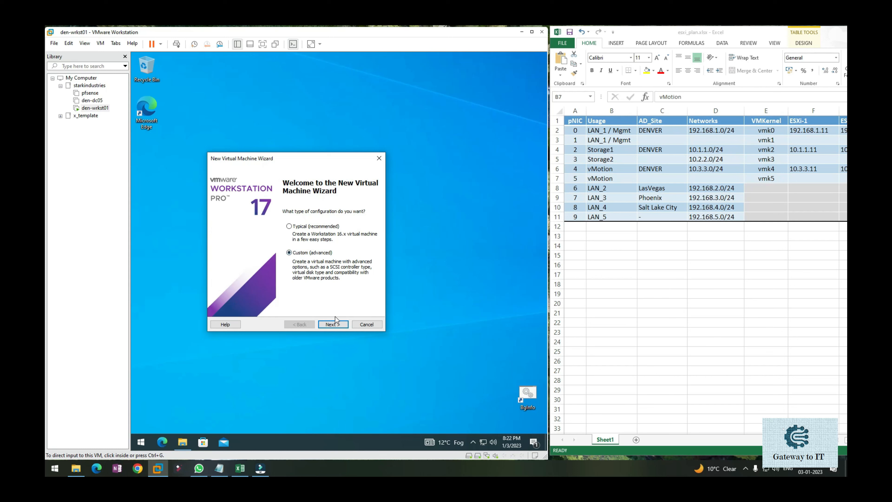
pyautogui.click(333, 325)
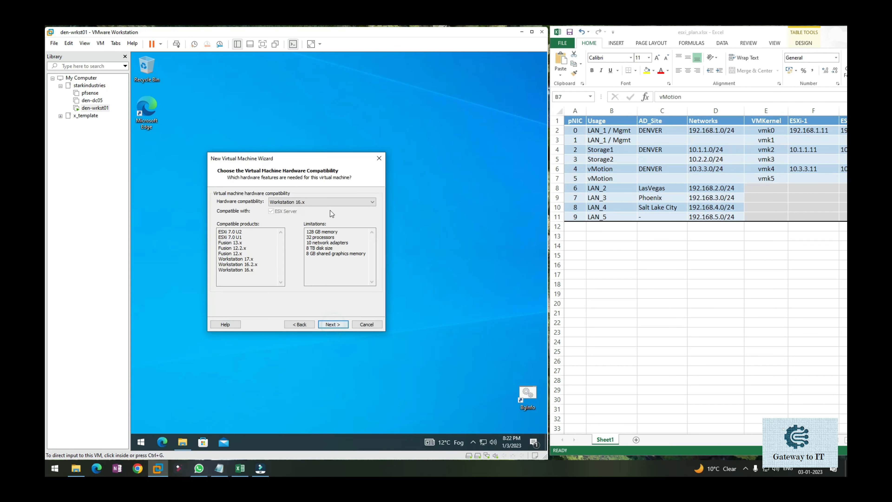
pyautogui.click(329, 202)
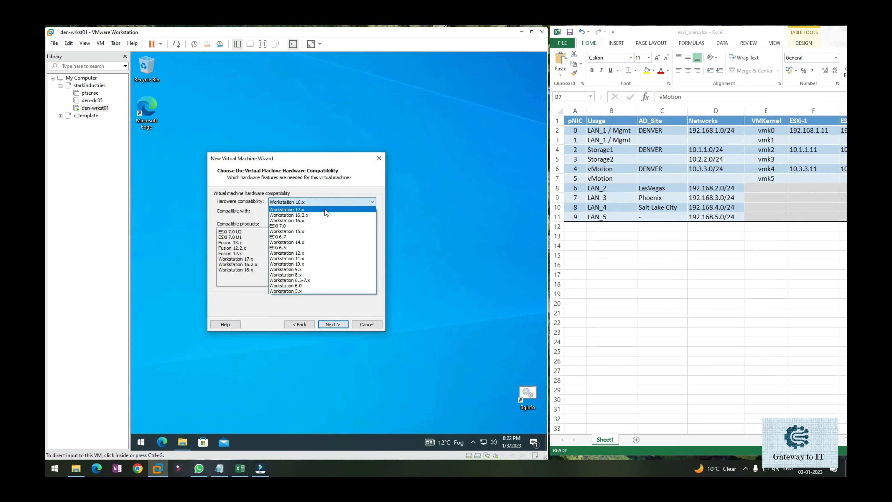
pyautogui.click(326, 210)
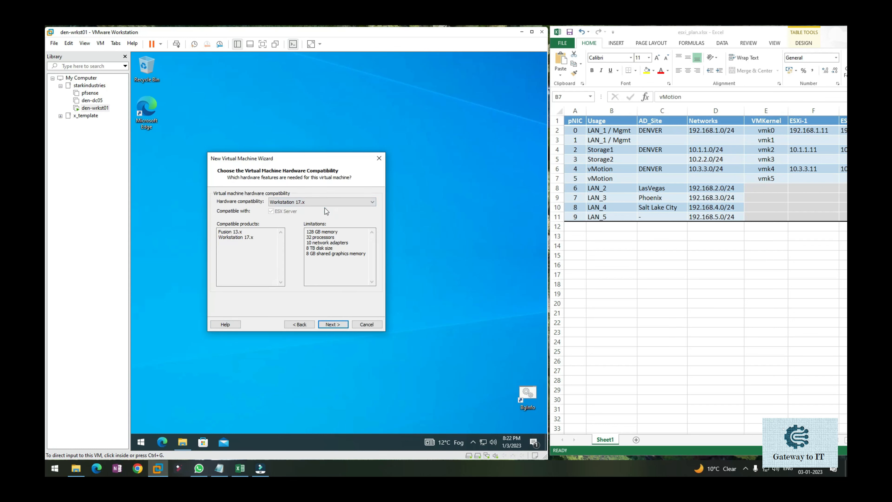
pyautogui.click(331, 325)
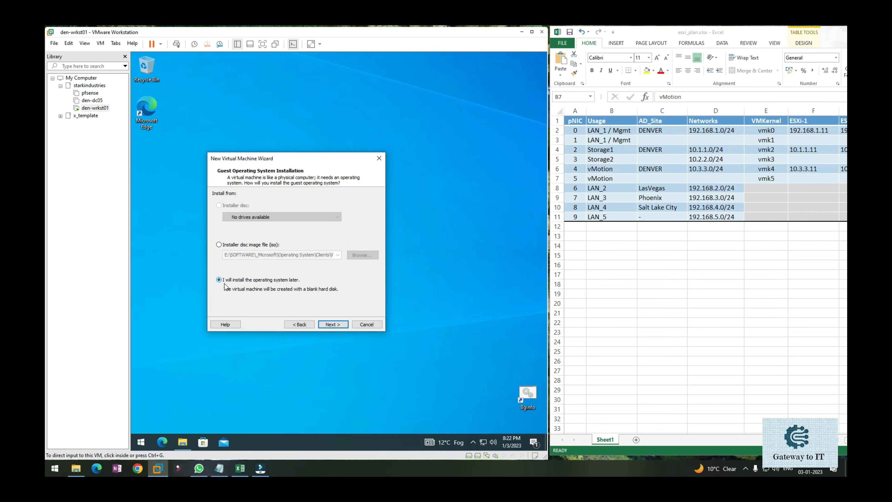
pyautogui.click(331, 325)
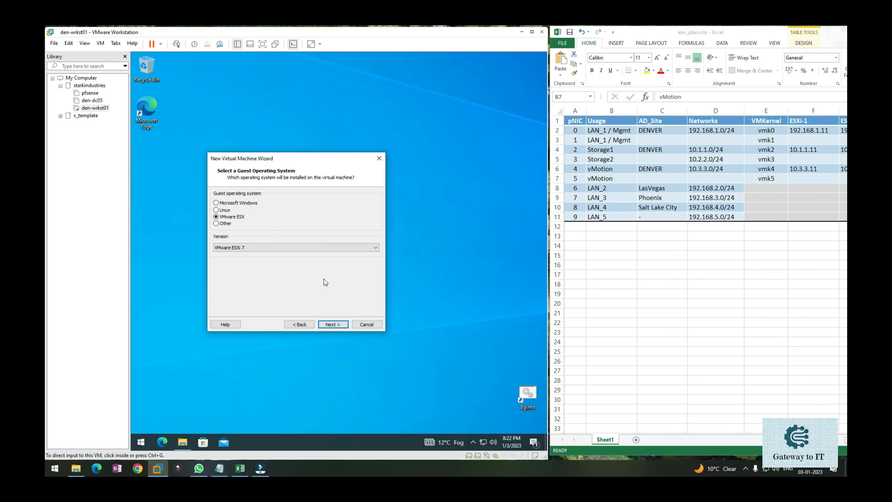
pyautogui.click(332, 324)
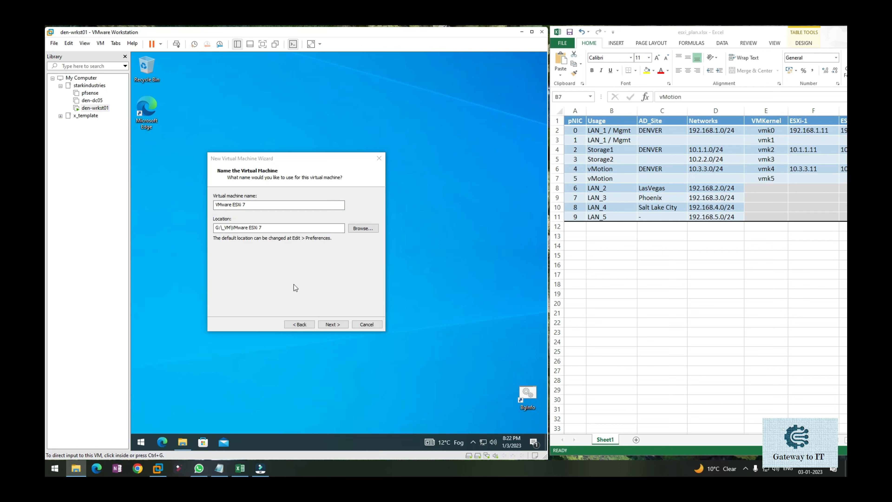
# Set the virtual machine's location to G:\_VM\vsphereESX\esxi-1 and name it esxi-1
pyautogui.click(271, 228)
pyautogui.write('G:\\_VM\\vsphereESX\\esxi-1')
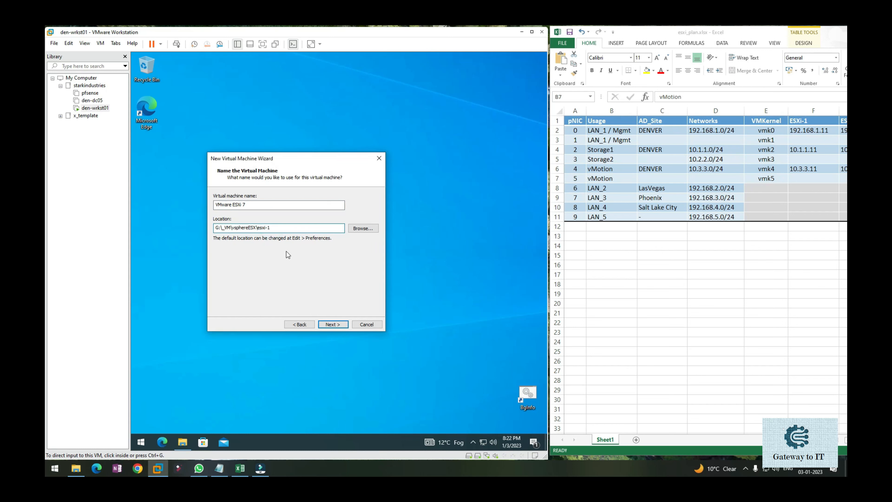
pyautogui.doubleClick(259, 228)
pyautogui.hotkey('ctrl', 'c')
pyautogui.tripleClick(279, 204)
pyautogui.hotkey('ctrl', 'v')
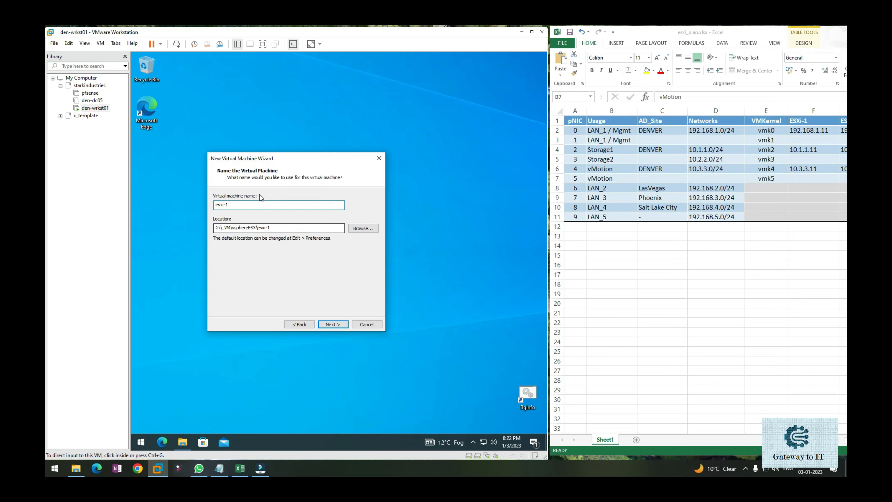
pyautogui.click(333, 324)
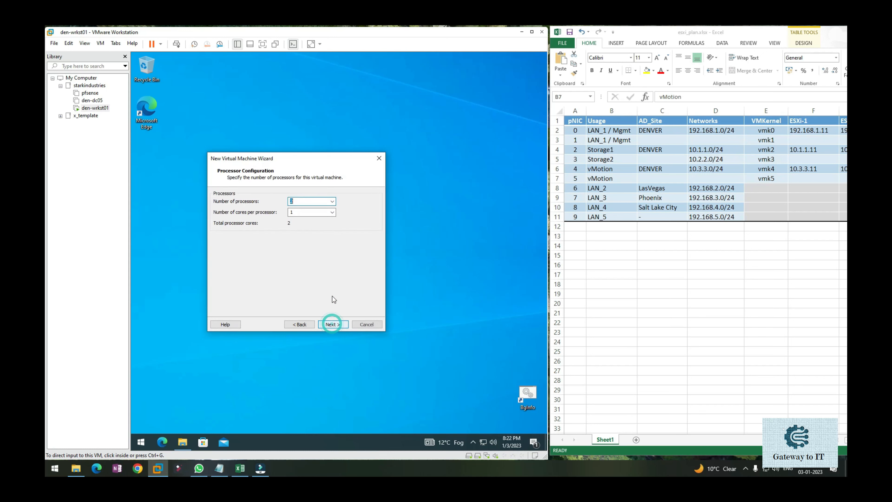
# Give the virtual machine 2 processors with 2 cores each and 8 GB of memory
pyautogui.click(299, 212)
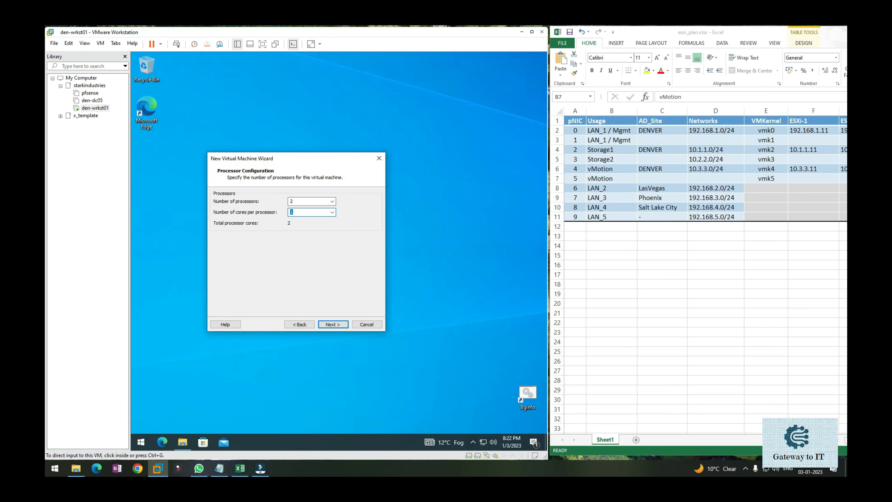
pyautogui.write('2')
pyautogui.click(333, 324)
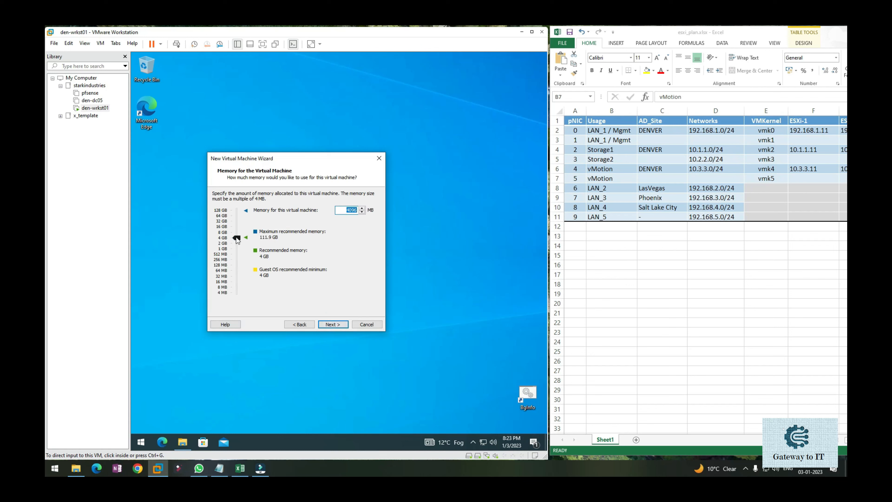
pyautogui.moveTo(236, 236); pyautogui.dragTo(237, 231)
pyautogui.click(332, 324)
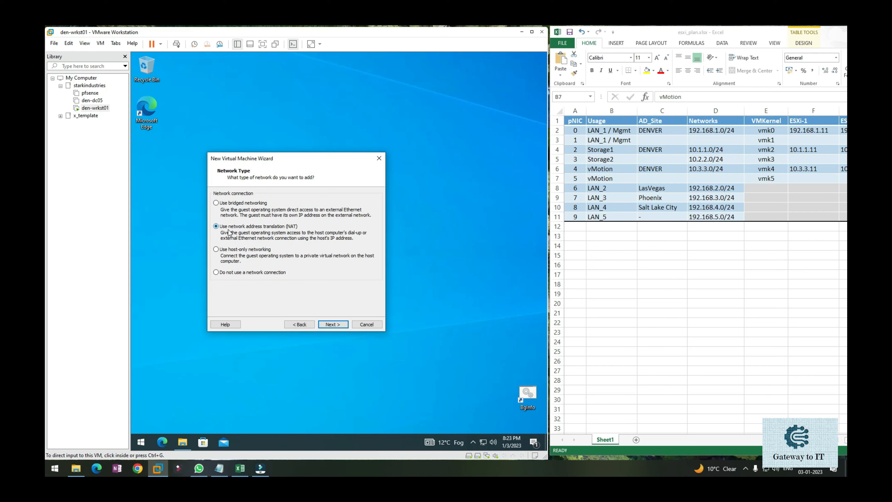
# Accept NAT networking and the Paravirtualized SCSI controller, and choose to create a new SCSI virtual disk
pyautogui.click(332, 325)
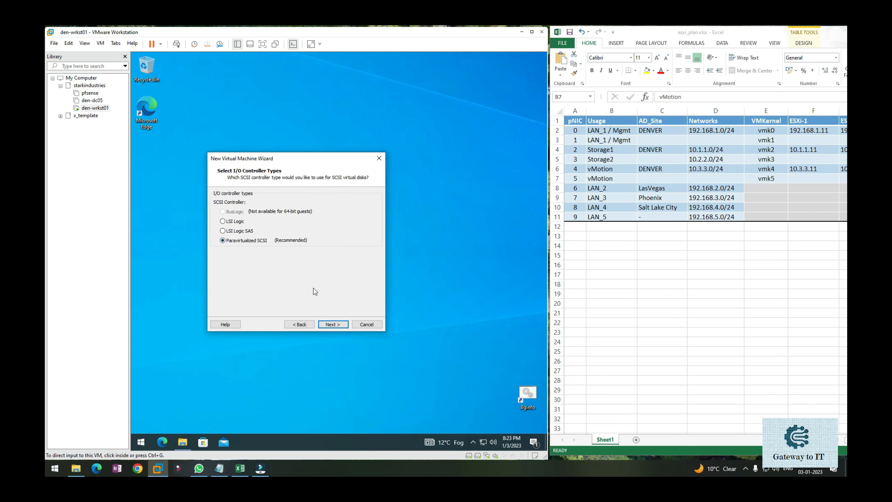
pyautogui.click(329, 325)
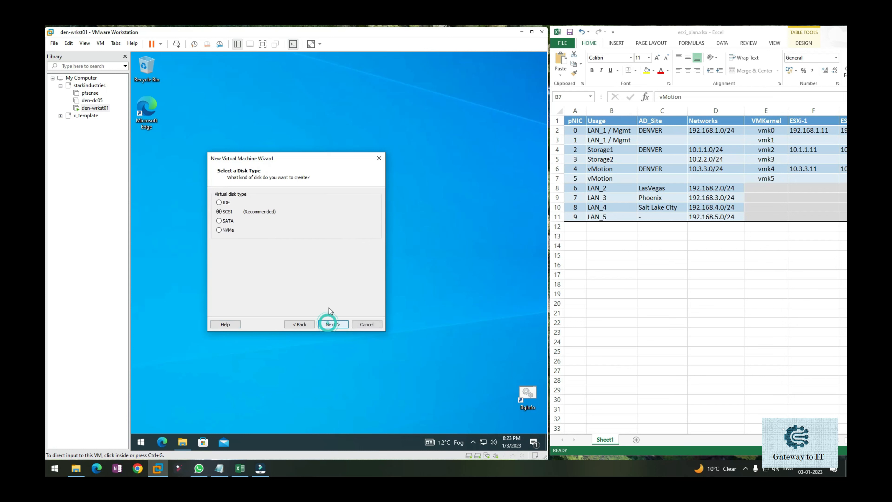
pyautogui.click(332, 325)
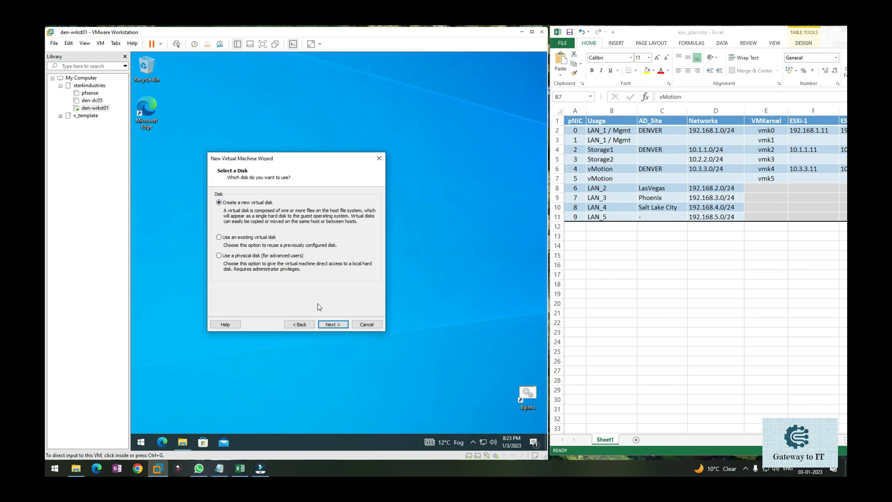
pyautogui.click(333, 325)
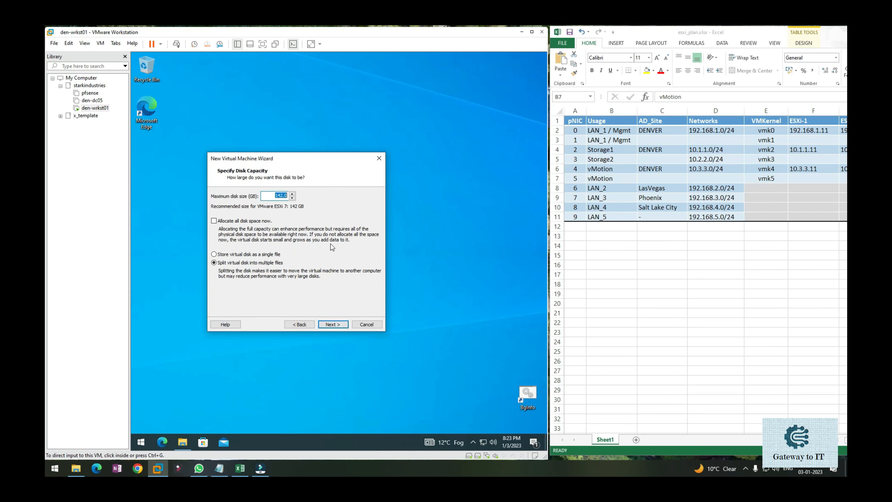
# Set the virtual disk's maximum size to 150 GB and store it as a single file
pyautogui.write('150')
pyautogui.click(272, 255)
pyautogui.click(333, 324)
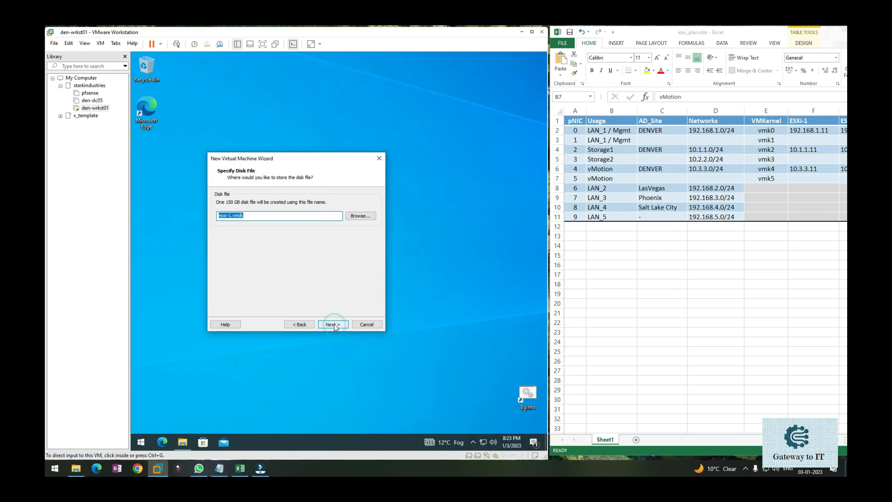
# Prefix the virtual disk's file name with 0_OS_ and accept it
pyautogui.click(278, 216)
pyautogui.write('0_OS_')
pyautogui.click(332, 323)
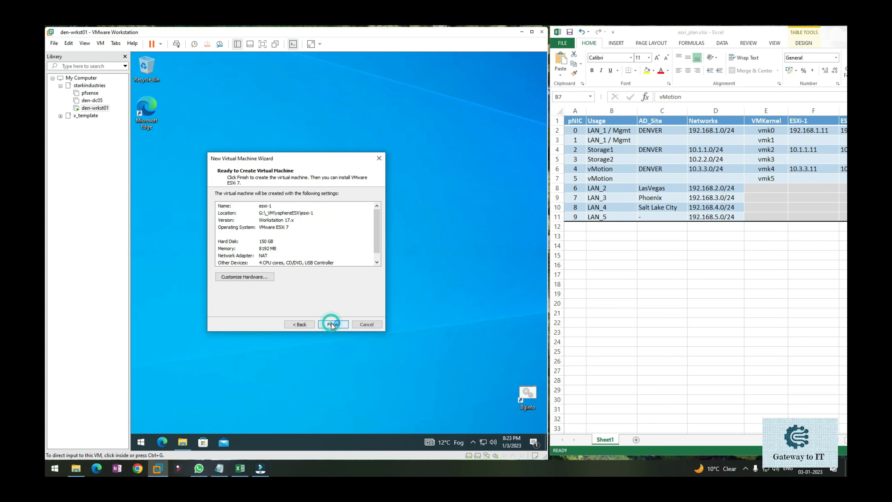
# Review the summary, finish creating the virtual machine, and move esxi-1 into the starkindustries folder of the library
pyautogui.moveTo(375, 217)
pyautogui.mouseDown()
pyautogui.moveTo(376, 234)
pyautogui.moveTo(375, 204)
pyautogui.mouseUp()
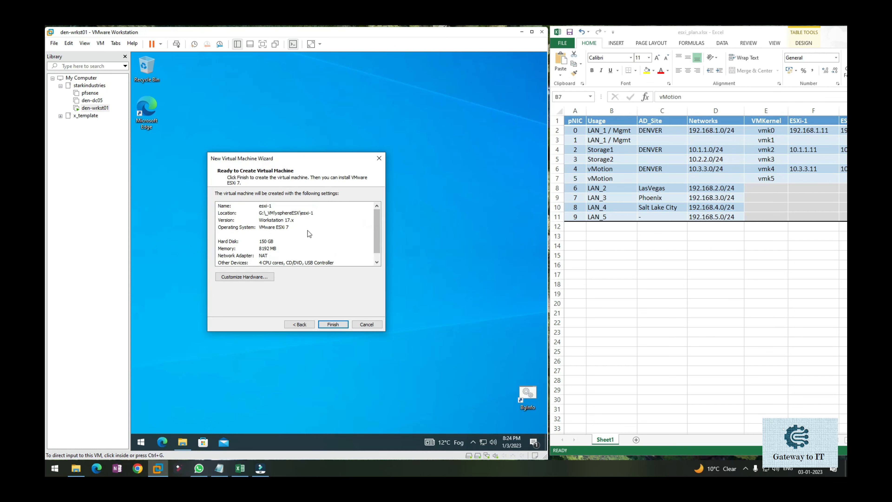
pyautogui.click(333, 324)
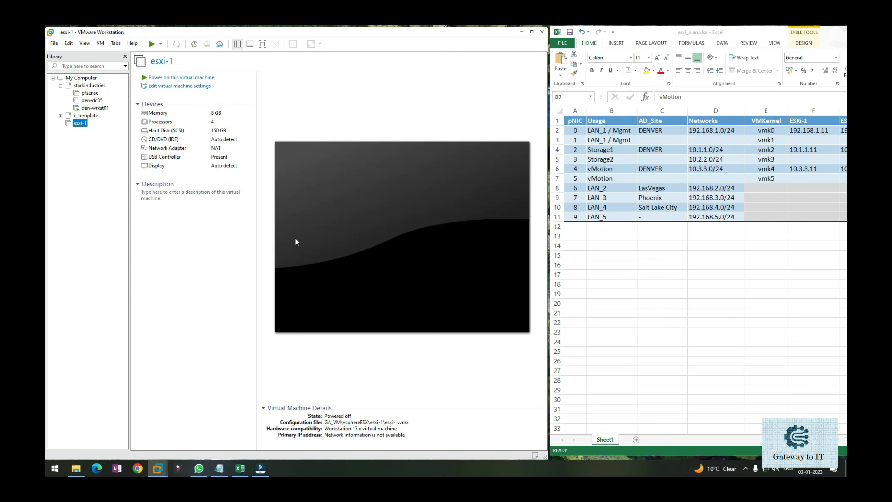
pyautogui.moveTo(91, 124); pyautogui.dragTo(113, 112)
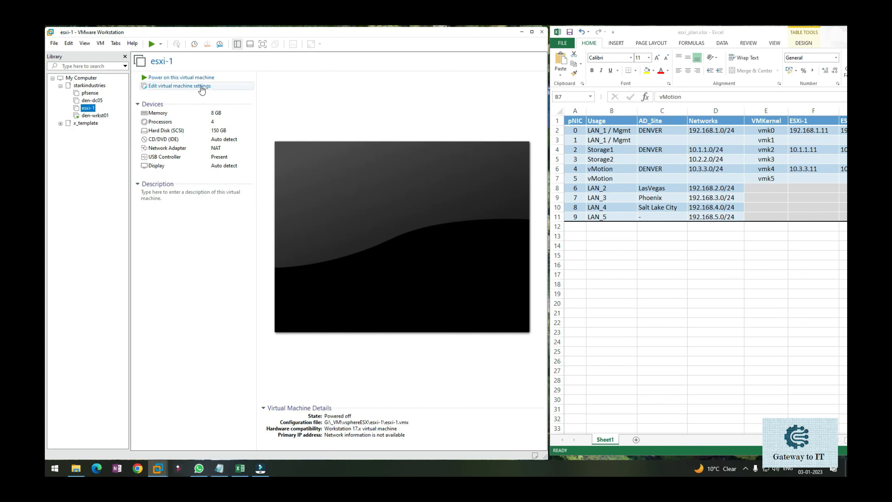
# Open the settings of esxi-1, check its network adapter, and add a second network adapter
pyautogui.click(201, 87)
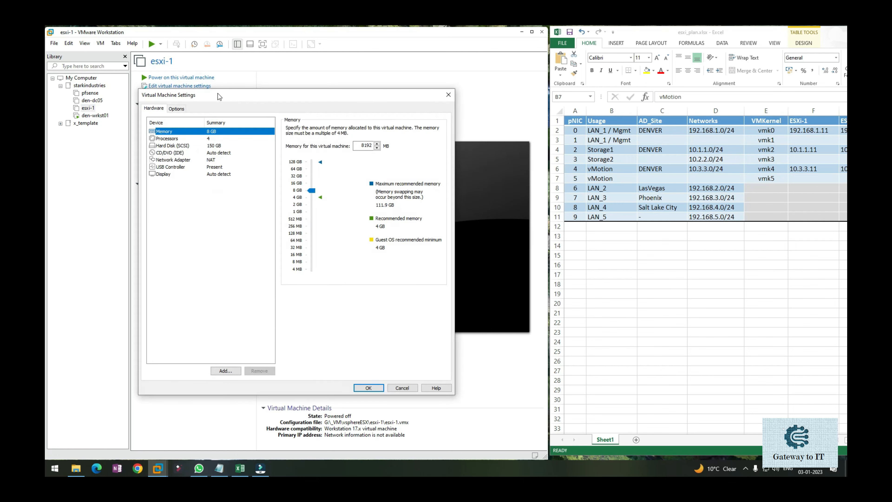
pyautogui.moveTo(235, 102); pyautogui.dragTo(281, 101)
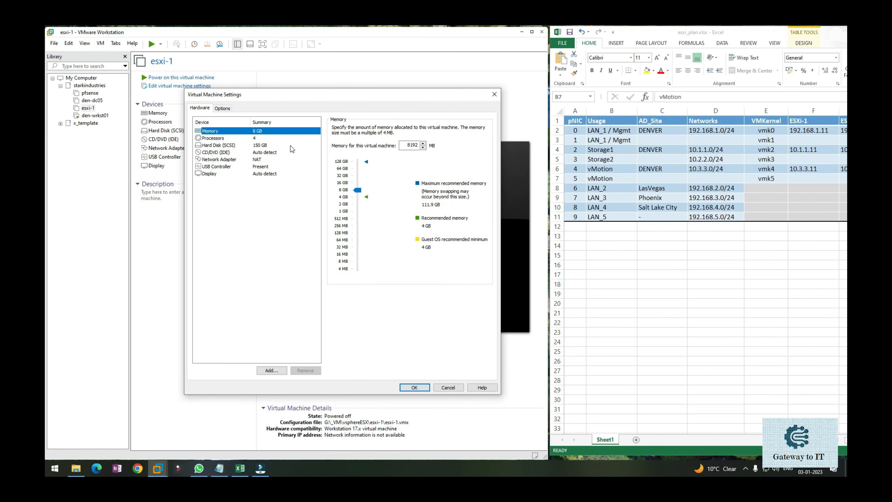
pyautogui.click(260, 160)
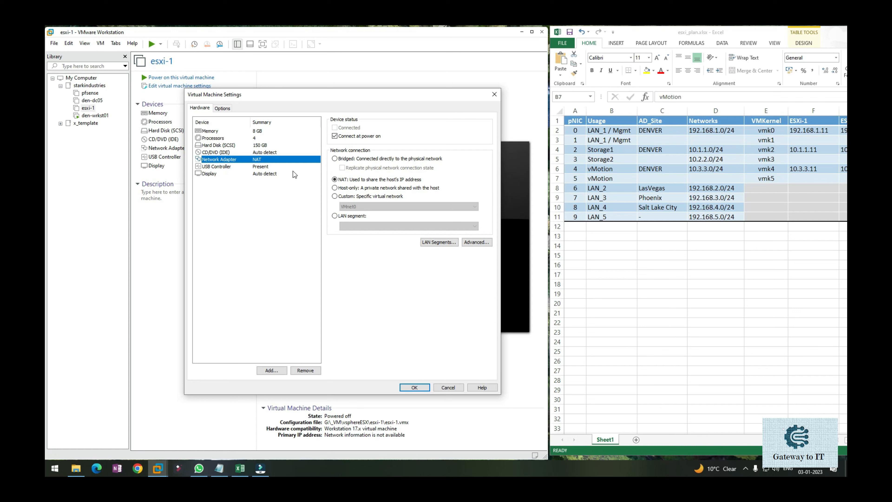
pyautogui.click(271, 369)
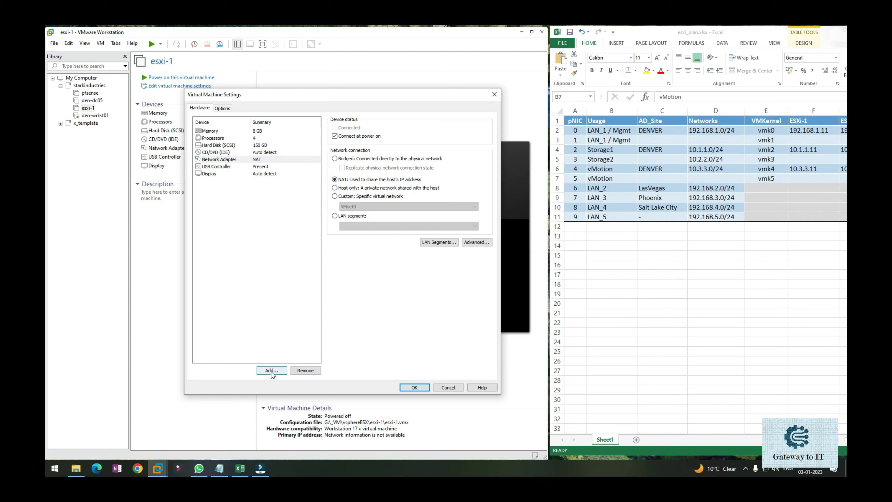
pyautogui.click(289, 228)
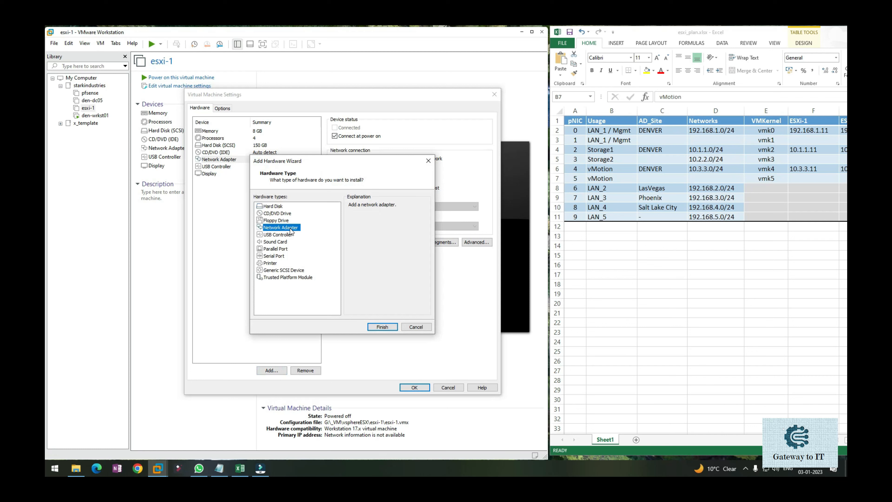
pyautogui.click(388, 327)
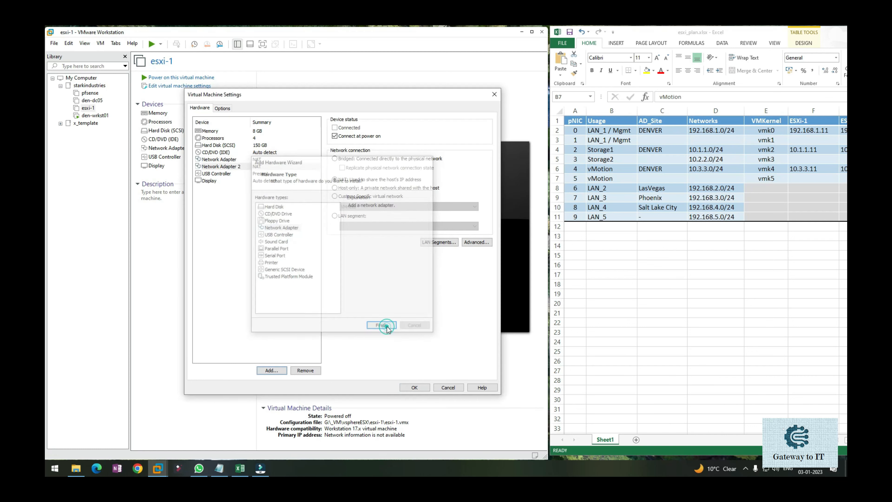
# Add a third and a fourth network adapter to the esxi-1 virtual machine
pyautogui.click(272, 370)
pyautogui.click(288, 227)
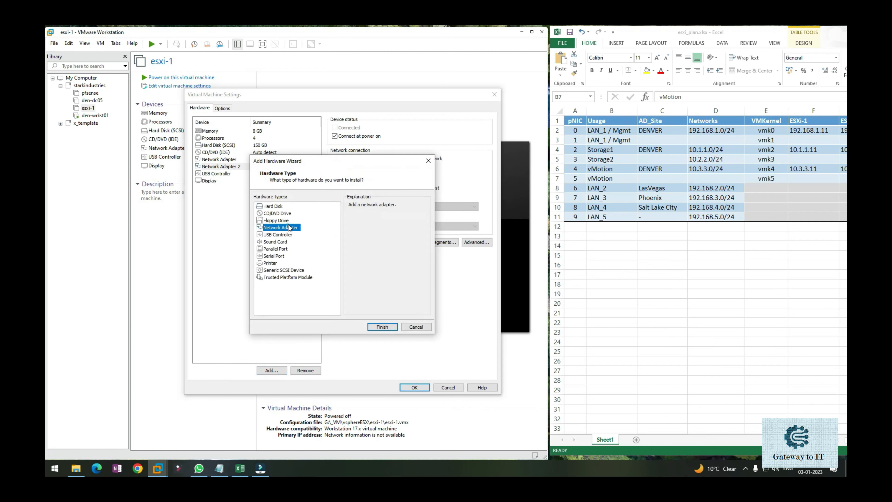
pyautogui.click(377, 326)
pyautogui.click(270, 370)
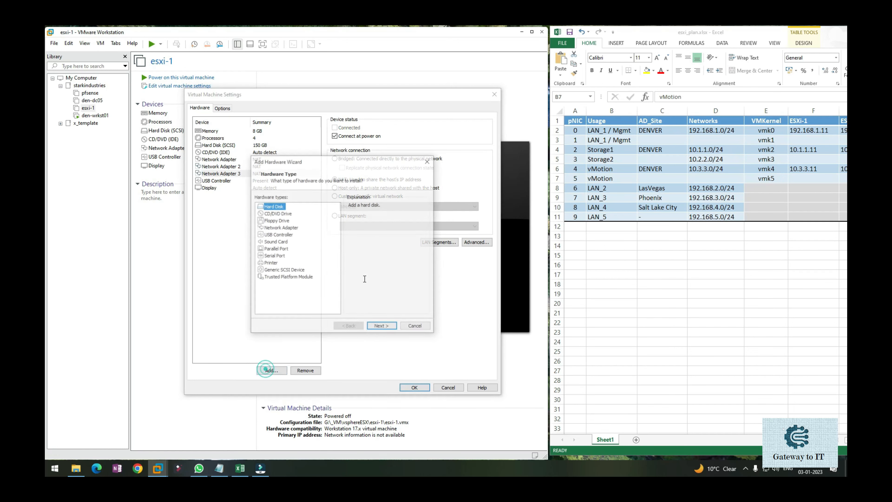
pyautogui.click(285, 227)
pyautogui.click(382, 327)
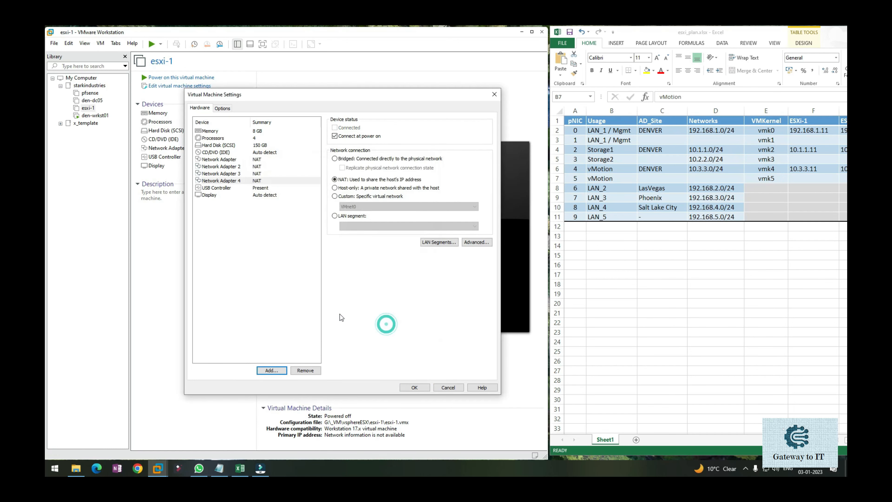
# Add a fifth and a sixth network adapter to the virtual machine's hardware
pyautogui.click(271, 370)
pyautogui.click(291, 227)
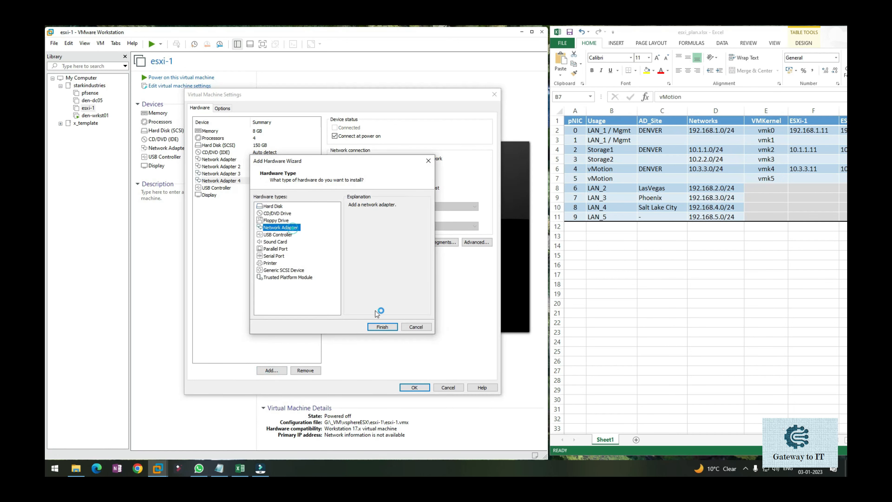
pyautogui.click(381, 327)
pyautogui.click(270, 370)
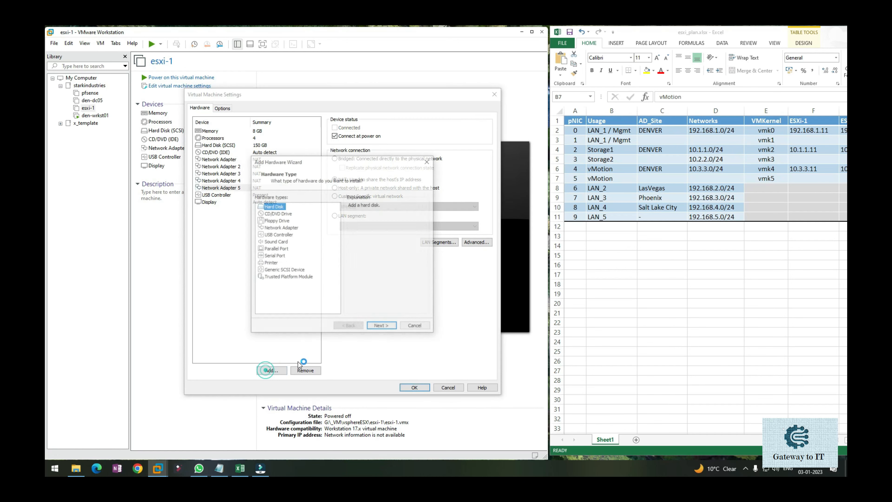
pyautogui.click(295, 227)
pyautogui.click(385, 327)
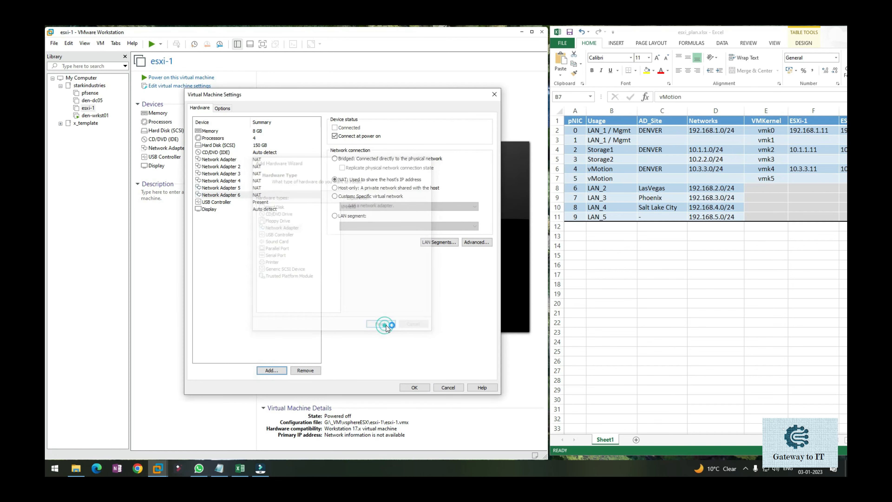
# Add a seventh and an eighth network adapter to esxi-1
pyautogui.click(272, 370)
pyautogui.click(293, 228)
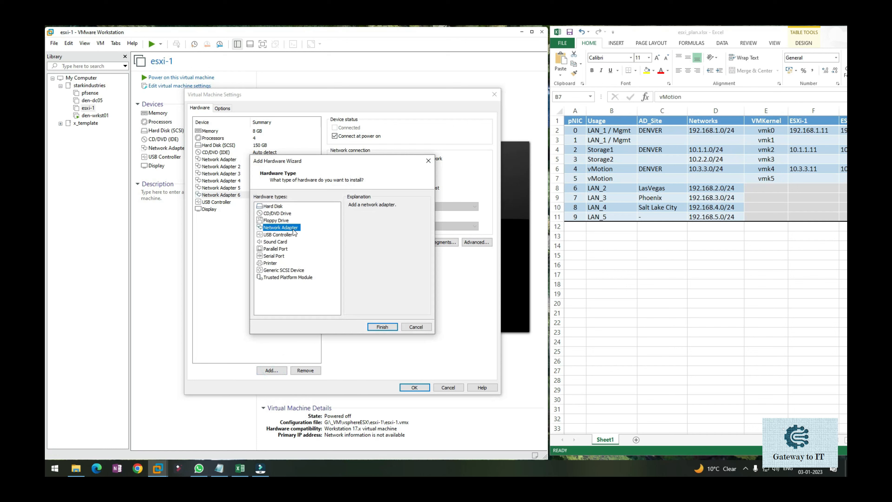
pyautogui.click(377, 328)
pyautogui.click(270, 370)
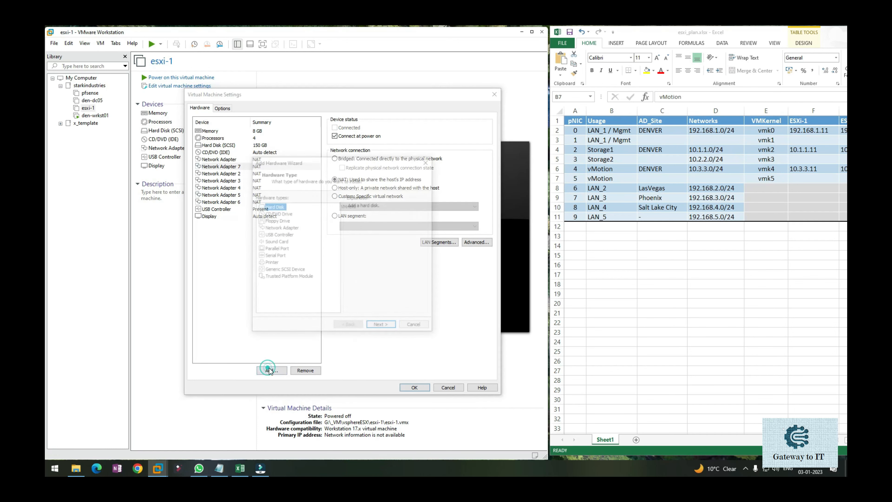
pyautogui.click(296, 227)
pyautogui.click(379, 327)
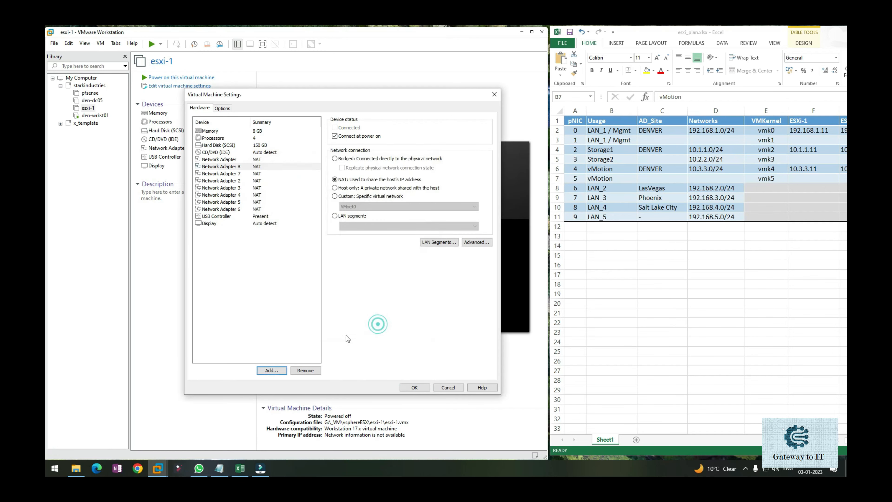
# Add a ninth and a tenth network adapter to complete the spreadsheet's pNIC list
pyautogui.click(270, 370)
pyautogui.click(295, 227)
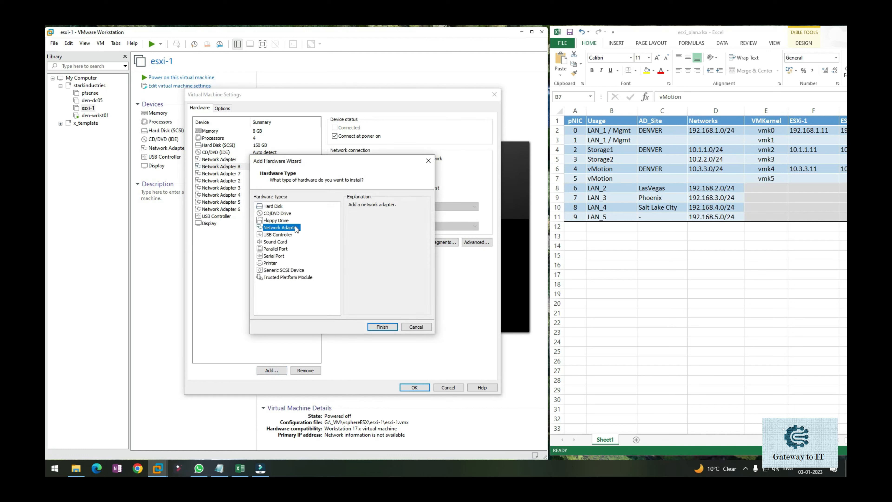
pyautogui.click(379, 327)
pyautogui.click(279, 369)
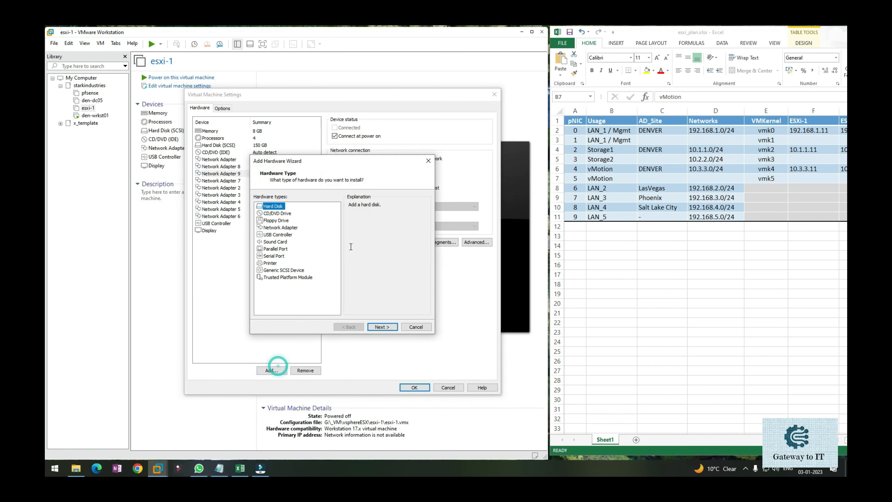
pyautogui.click(293, 228)
pyautogui.click(377, 327)
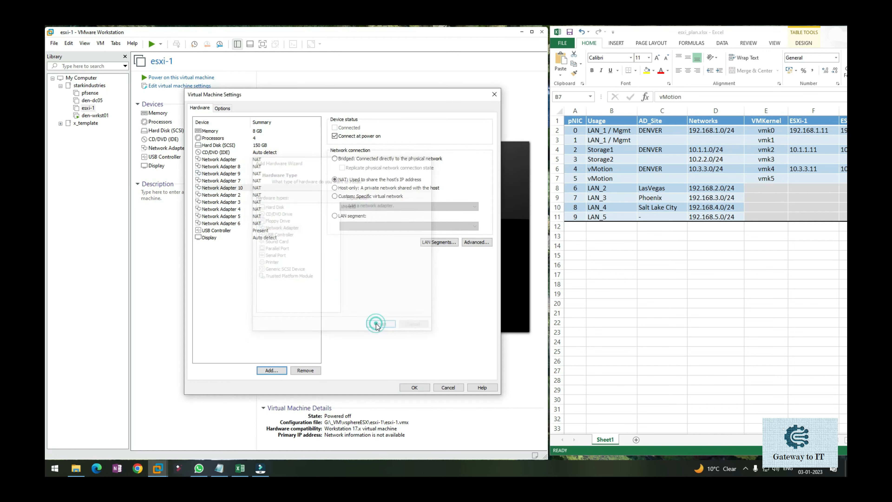
# Try to add an eleventh network adapter, and cancel the hardware wizard
pyautogui.click(264, 371)
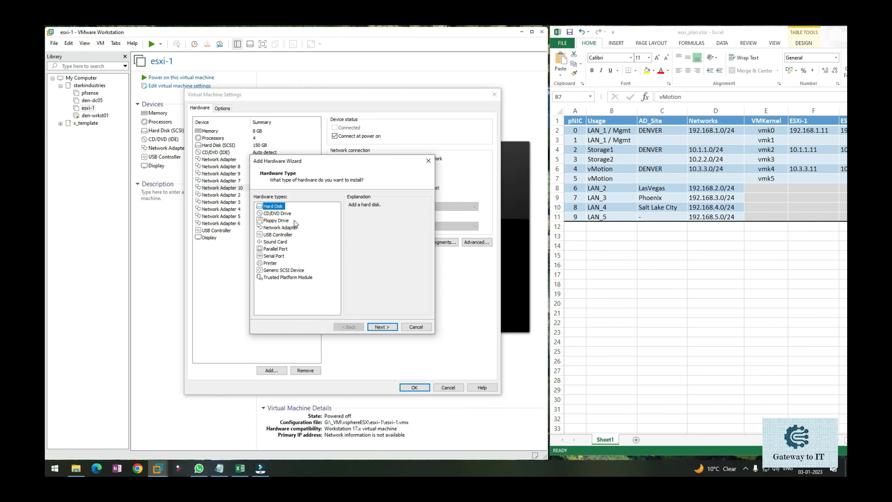
pyautogui.click(294, 228)
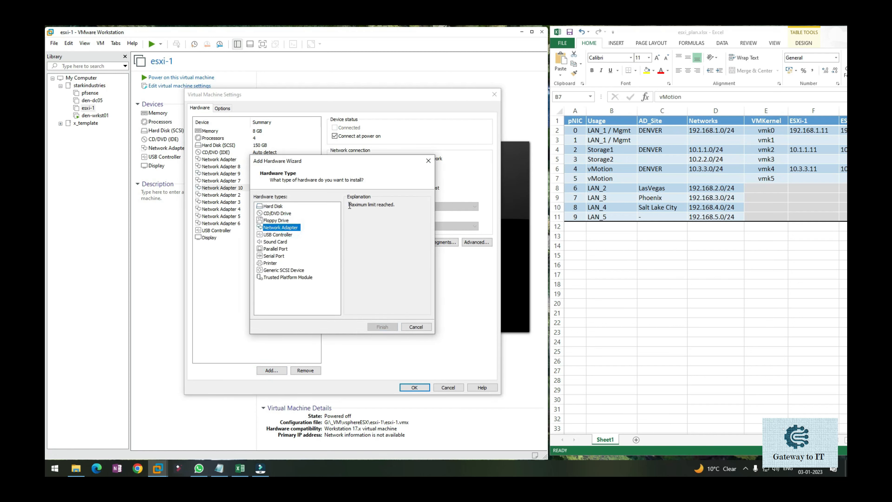
pyautogui.moveTo(350, 205); pyautogui.dragTo(416, 230)
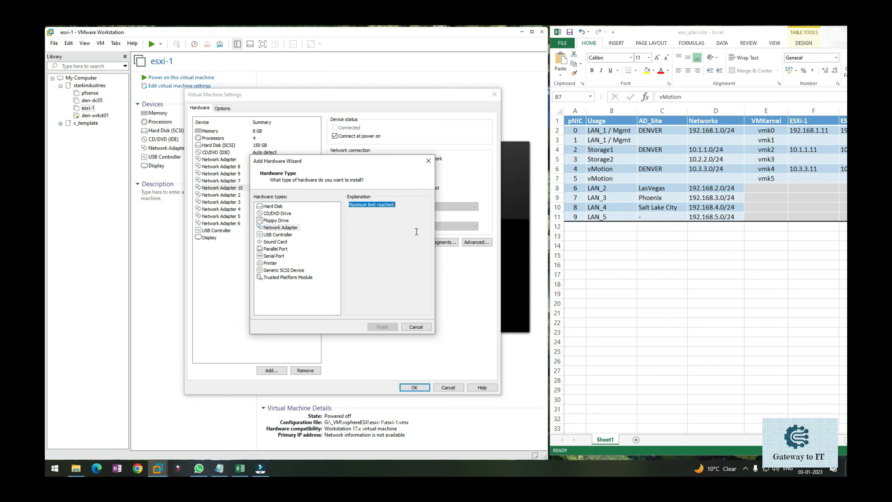
pyautogui.click(423, 328)
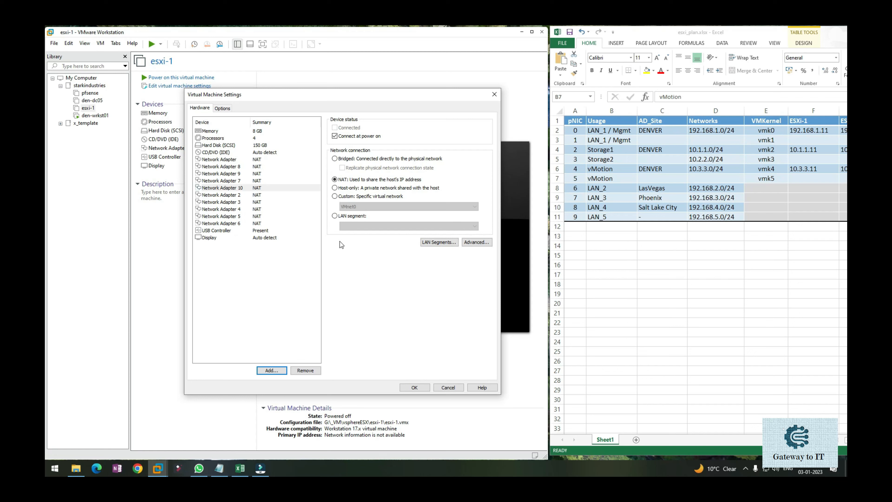
# Save the added adapters, and connect esxi-1's first network adapter to the LAN segment 0_Mgmt_192.168.1.x for pNIC 0 of the plan
pyautogui.click(408, 387)
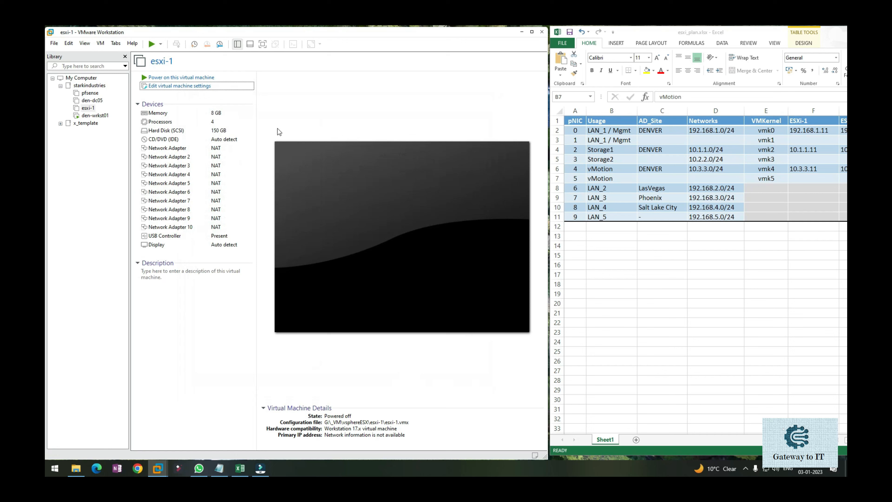
pyautogui.click(222, 87)
pyautogui.moveTo(262, 94); pyautogui.dragTo(352, 103)
pyautogui.click(283, 166)
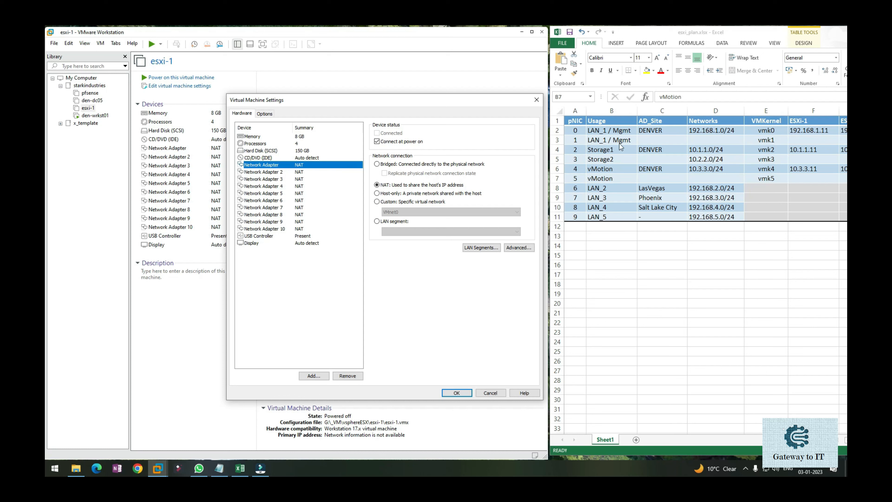
pyautogui.click(610, 133)
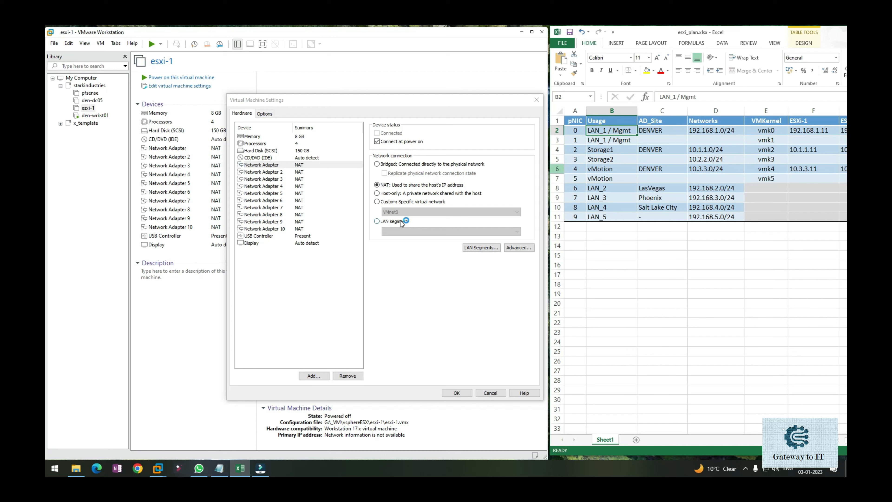
pyautogui.click(330, 165)
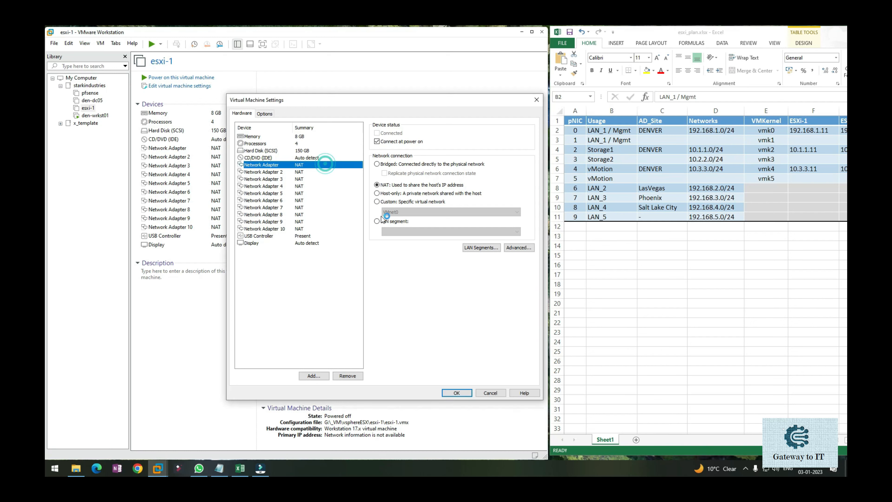
pyautogui.click(377, 221)
pyautogui.click(400, 231)
pyautogui.click(406, 241)
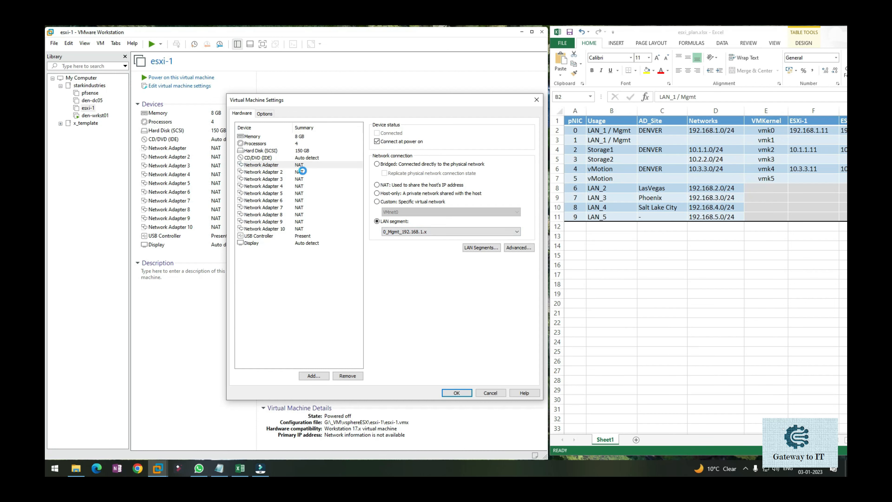
# Connect Network Adapter 2 to the LAN segment 0_Mgmt_192.168.1.x, and compare its connection with the first adapter's
pyautogui.click(303, 174)
pyautogui.click(390, 221)
pyautogui.click(400, 231)
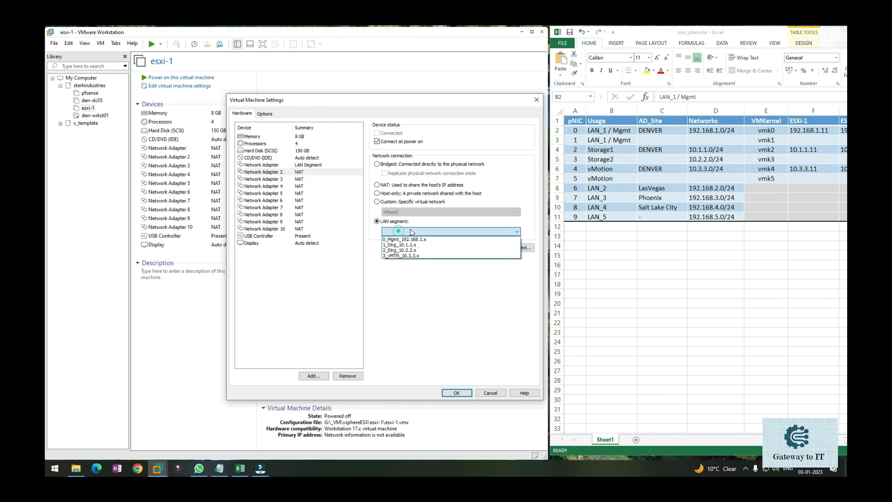
pyautogui.click(420, 240)
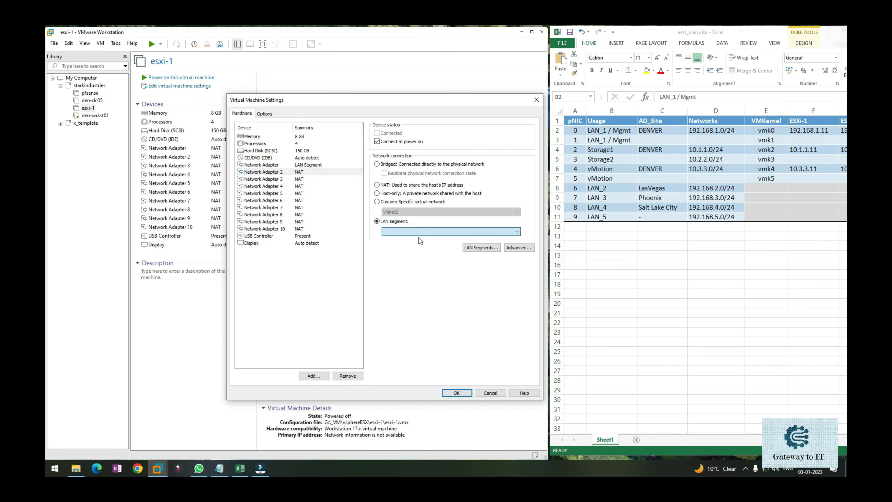
pyautogui.click(304, 166)
pyautogui.click(302, 171)
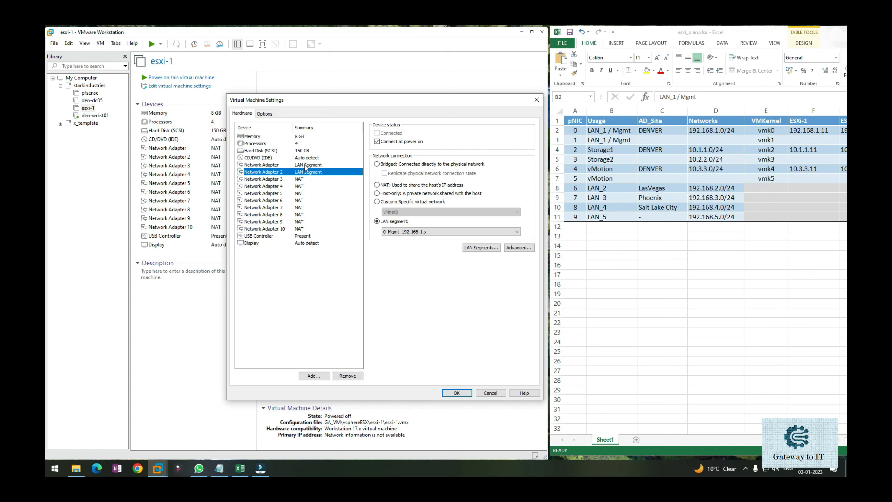
pyautogui.click(305, 164)
pyautogui.click(305, 172)
pyautogui.click(307, 164)
pyautogui.click(305, 171)
# Connect Network Adapter 3 to the LAN segment 1_Strg_10.1.1.x for the Storage1 network
pyautogui.click(301, 179)
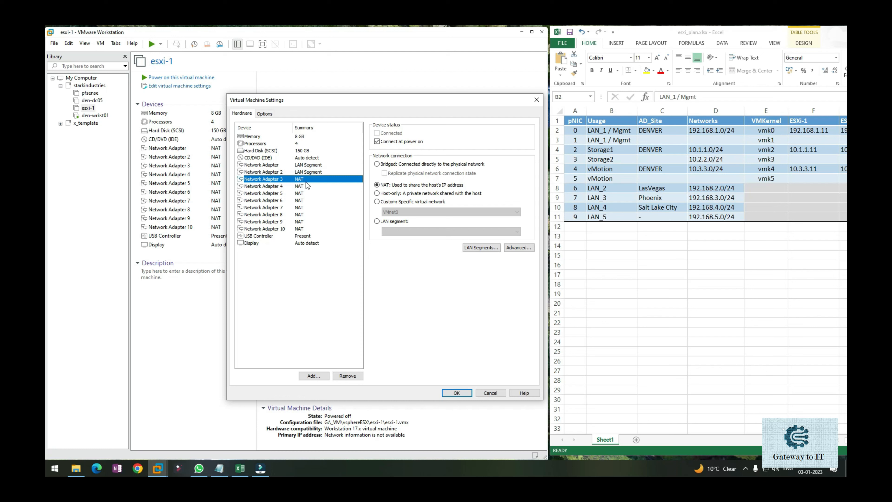
pyautogui.click(398, 221)
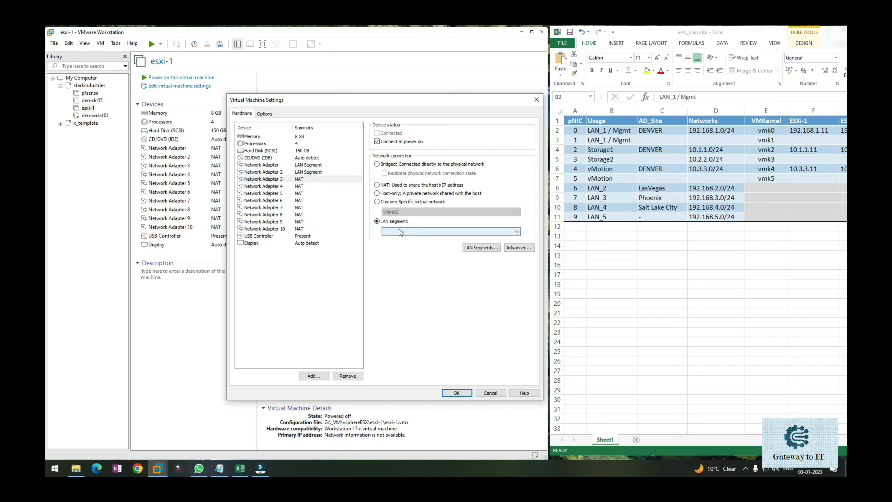
pyautogui.click(400, 231)
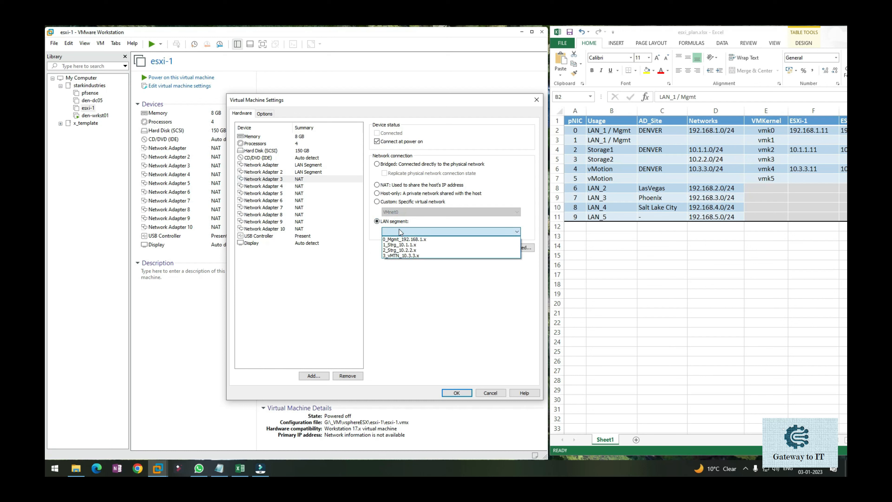
pyautogui.click(401, 245)
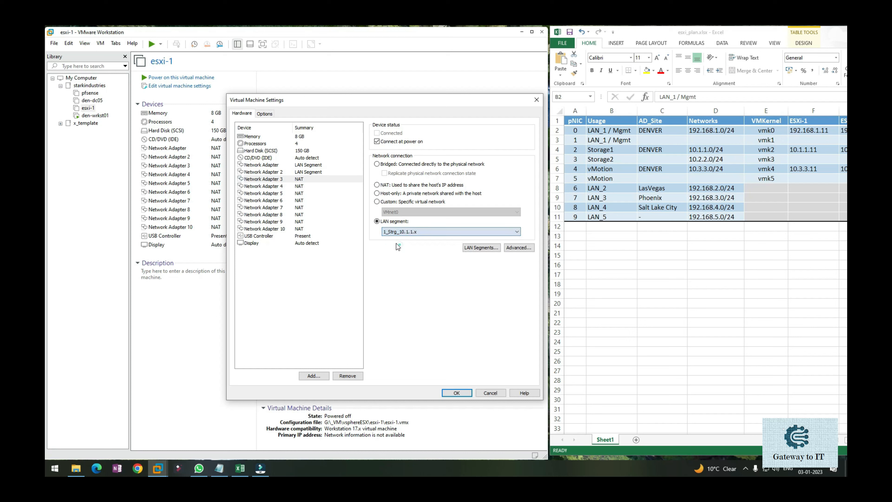
# Connect Network Adapter 4 to the LAN segment 2_Strg_10.2.2.x for the Storage2 network
pyautogui.click(300, 186)
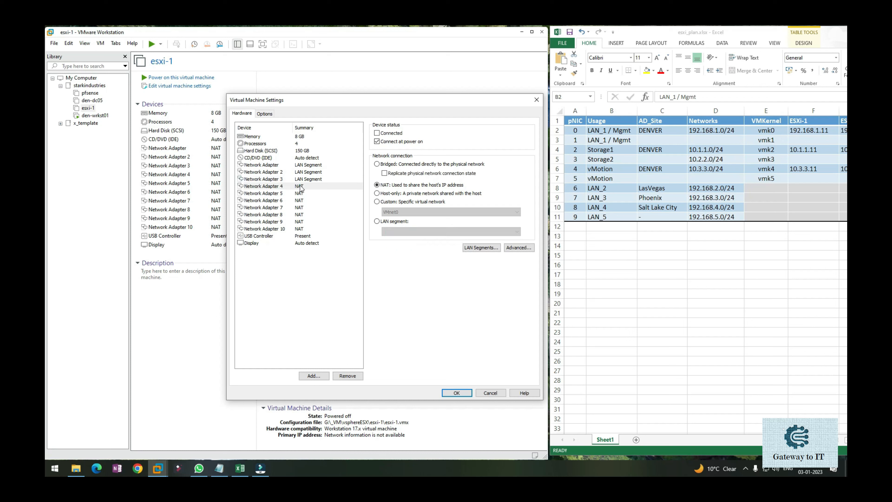
pyautogui.click(393, 222)
pyautogui.click(394, 232)
pyautogui.click(398, 250)
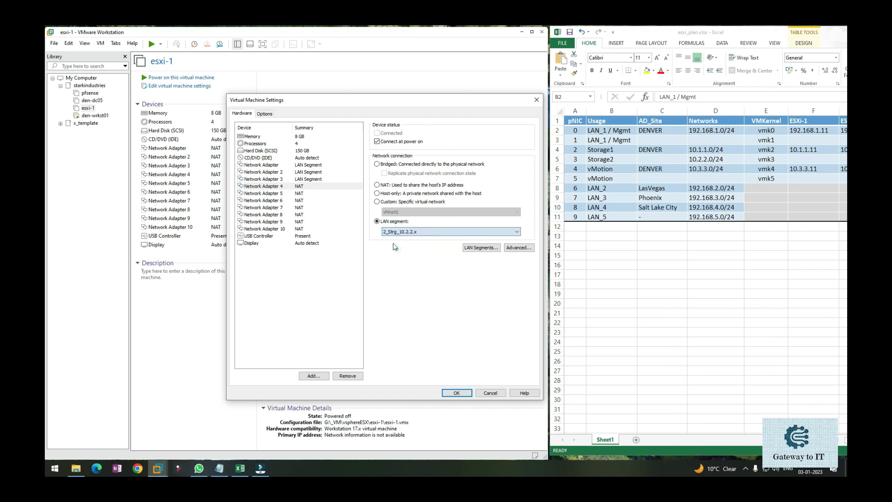
# Review the LAN segment assigned to each of the first four network adapters
pyautogui.click(311, 189)
pyautogui.click(311, 192)
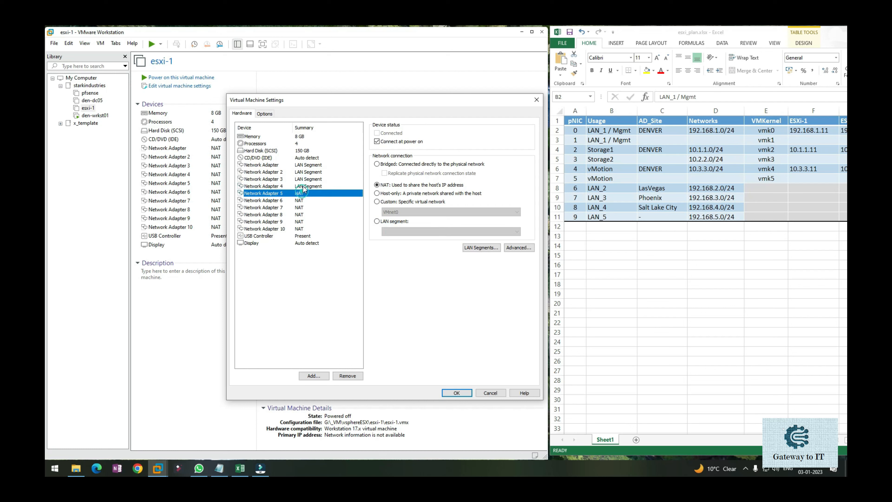
pyautogui.click(304, 186)
pyautogui.click(304, 165)
pyautogui.click(304, 171)
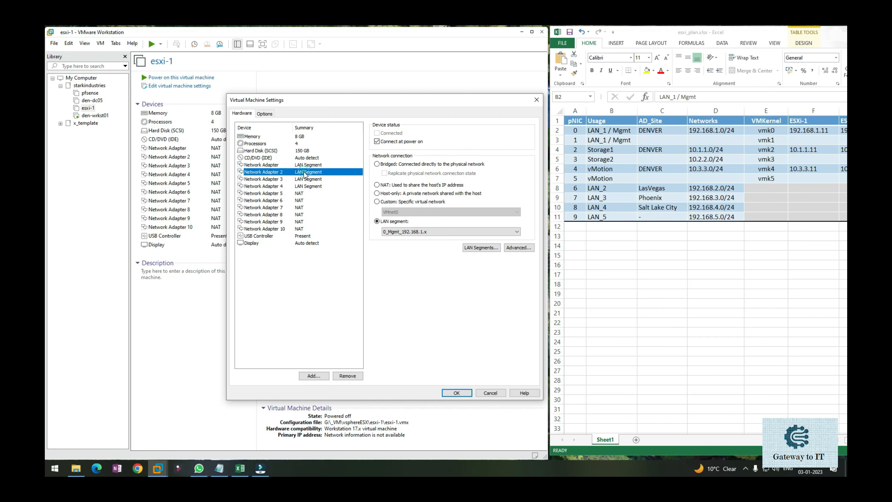
pyautogui.click(303, 179)
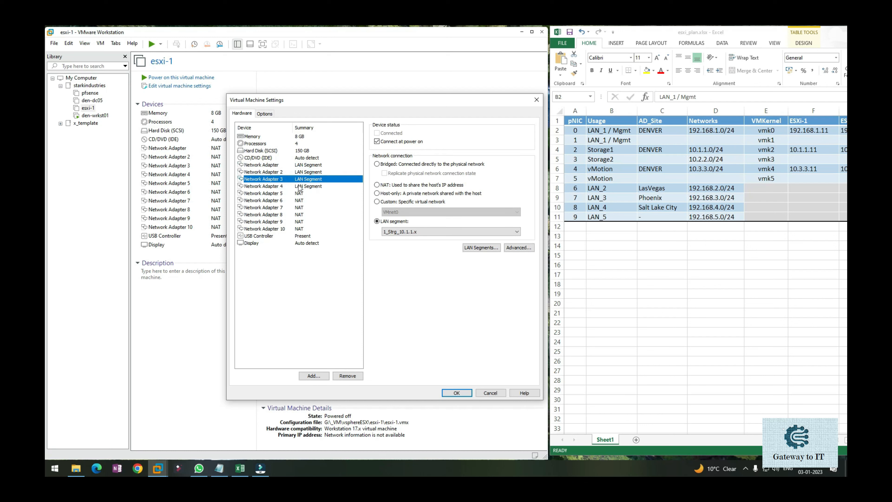
pyautogui.click(304, 187)
# Connect Network Adapter 5 to the LAN segment 3_vMTN_10.3.3.x for the vMotion network
pyautogui.click(279, 193)
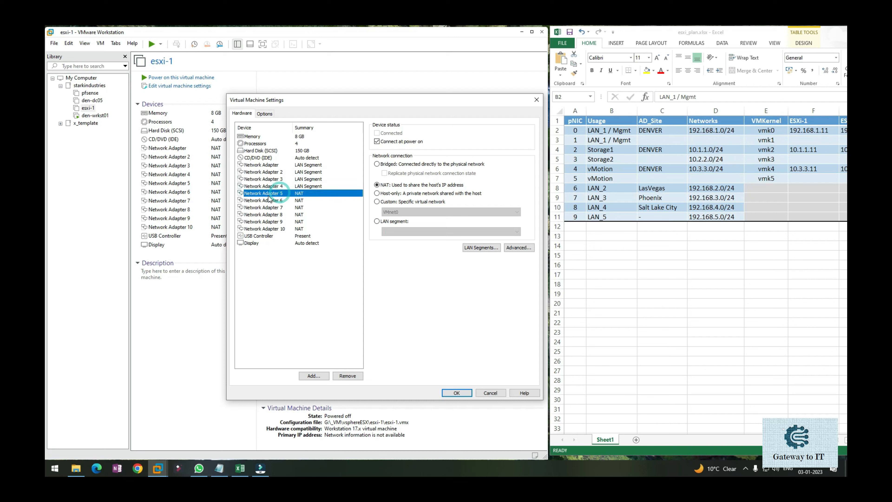
pyautogui.click(387, 223)
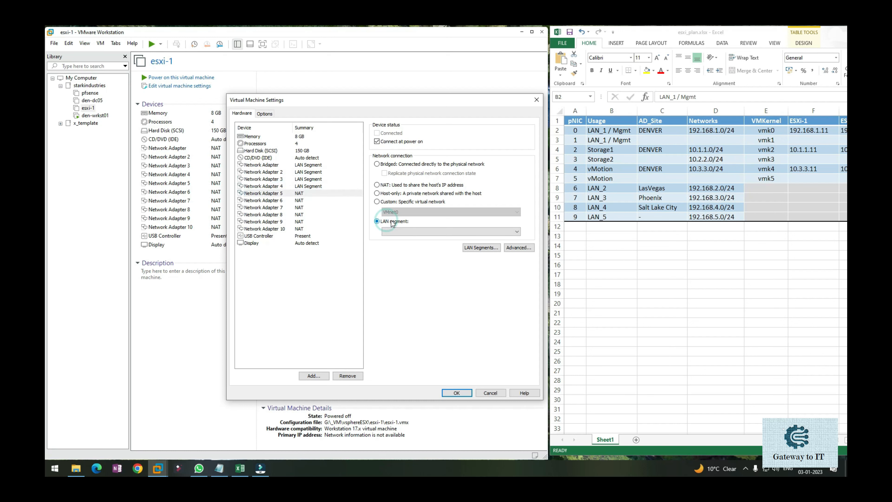
pyautogui.click(395, 232)
pyautogui.click(397, 258)
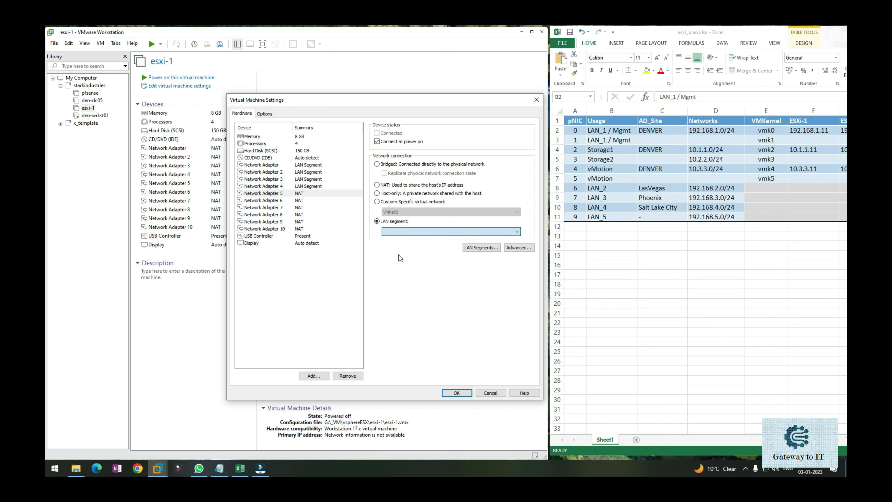
# Connect Network Adapter 6 to the LAN segment 3_vMTN_10.3.3.x as the second vMotion adapter
pyautogui.click(301, 200)
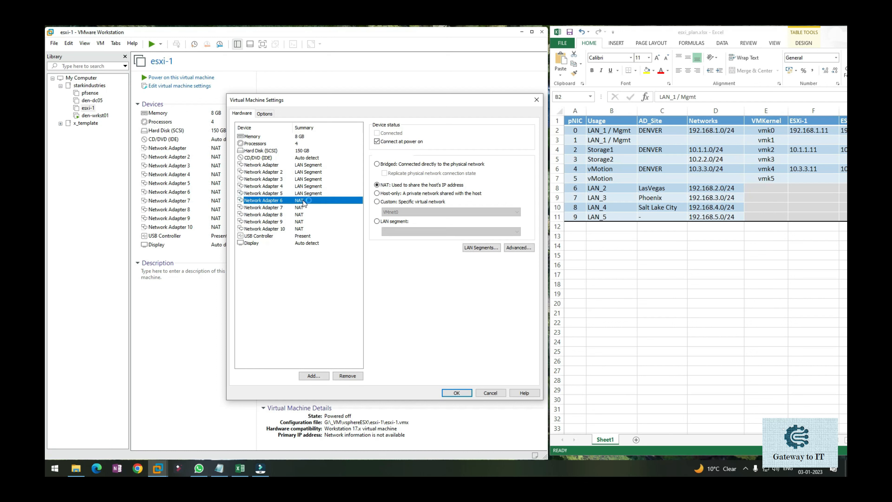
pyautogui.click(401, 224)
pyautogui.click(403, 231)
pyautogui.click(409, 255)
# Compare the LAN segments of Network Adapters 5 and 6, and check which LAN segments are available to choose from
pyautogui.click(301, 208)
pyautogui.click(305, 201)
pyautogui.click(306, 194)
pyautogui.click(307, 200)
pyautogui.click(307, 193)
pyautogui.click(307, 201)
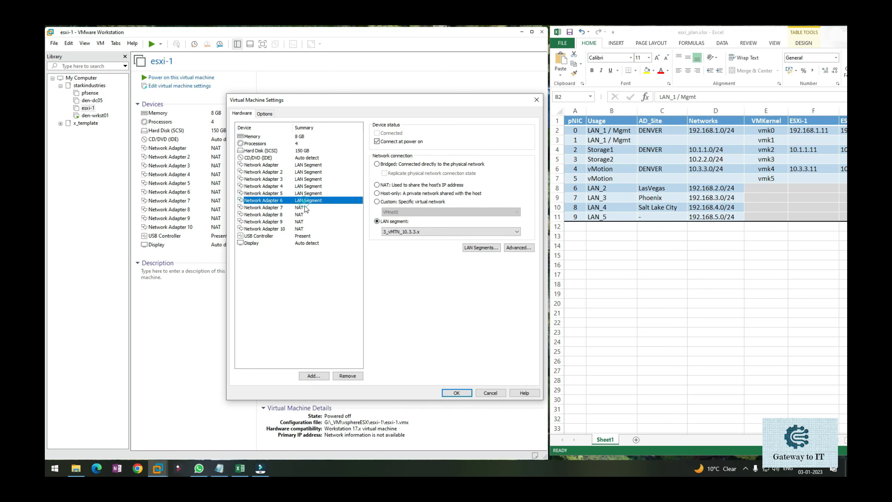
pyautogui.click(418, 231)
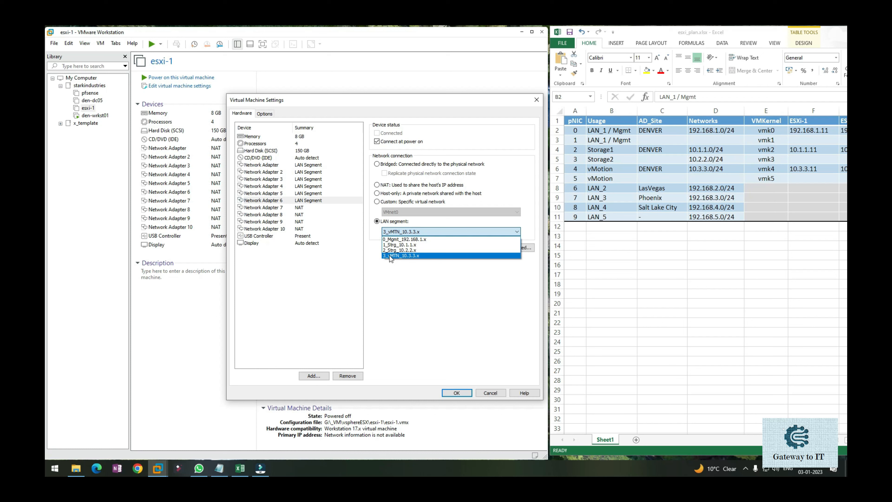
pyautogui.click(391, 291)
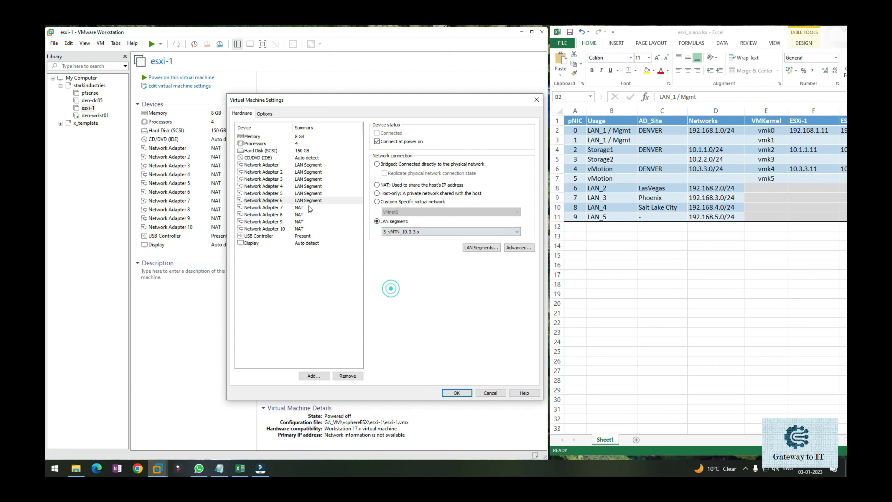
# Add a global LAN segment named 4_LasVegas_192.168.2.x for the LasVegas site
pyautogui.click(301, 208)
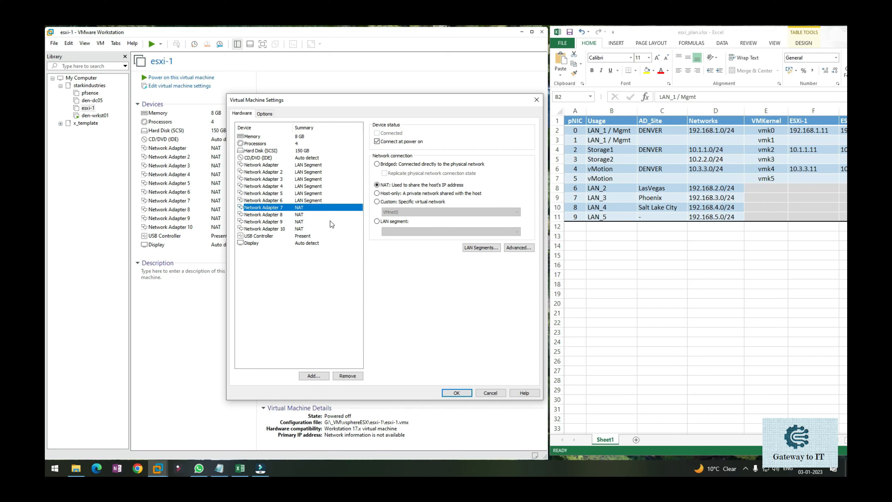
pyautogui.click(474, 249)
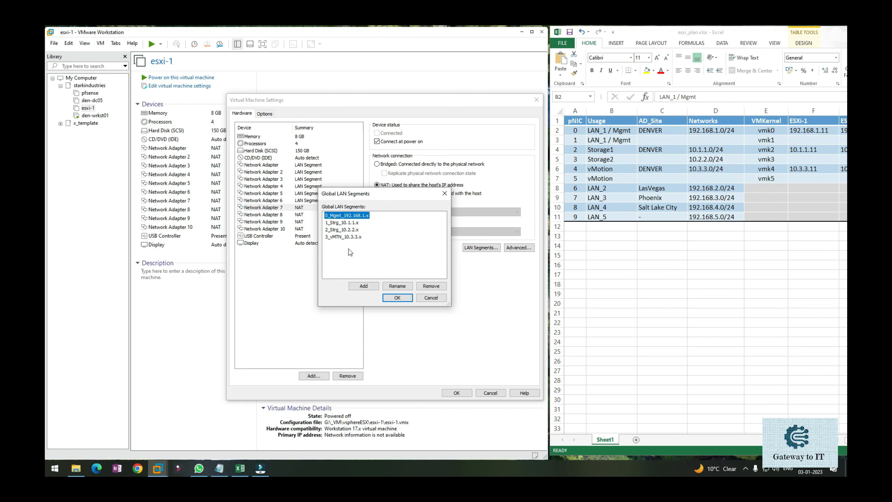
pyautogui.click(361, 287)
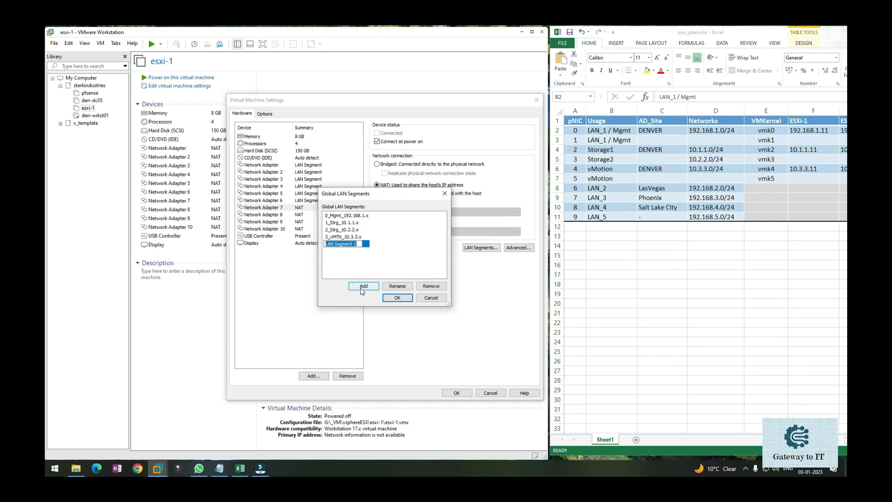
pyautogui.write('4_LasVegas_192.168.2.x')
pyautogui.press('Return')
# Add a global LAN segment named 5_Phoenix_192.168.3.x for the Phoenix site
pyautogui.click(363, 286)
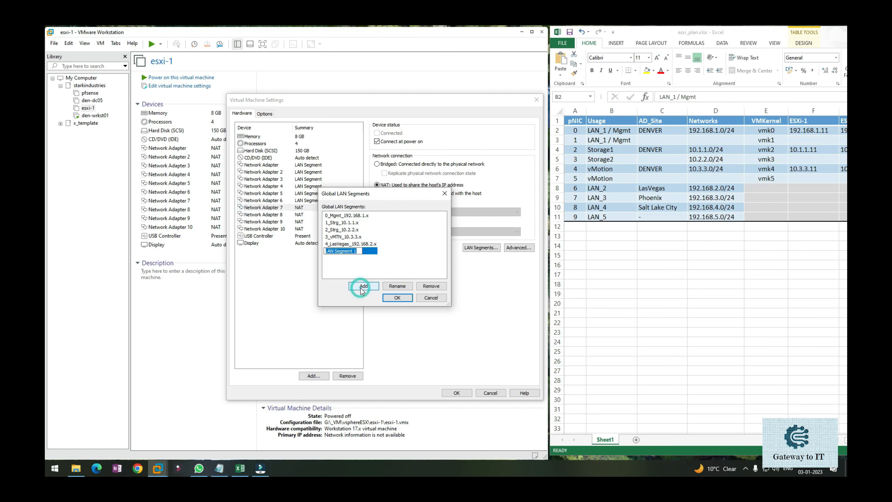
pyautogui.write('5_Phoenix_192.168.3.x')
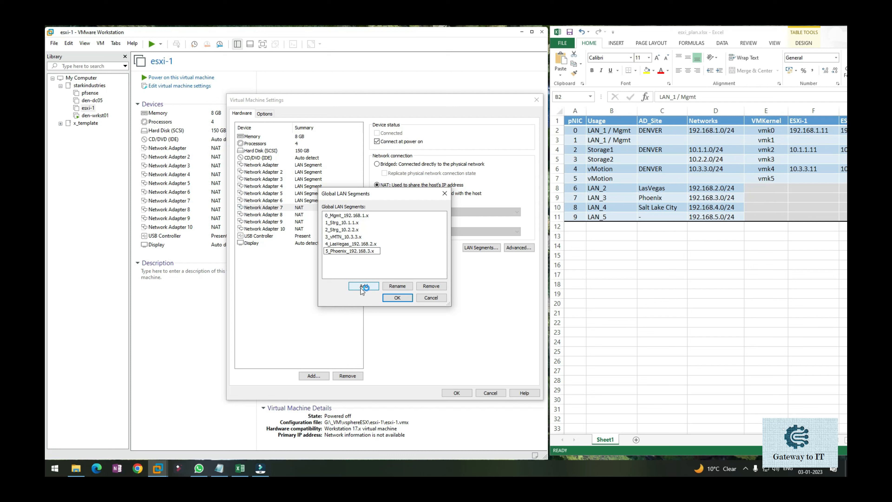
# Add a global LAN segment named 6_SaltLakeCity_192.168.4.x for the Salt Lake City site
pyautogui.click(363, 286)
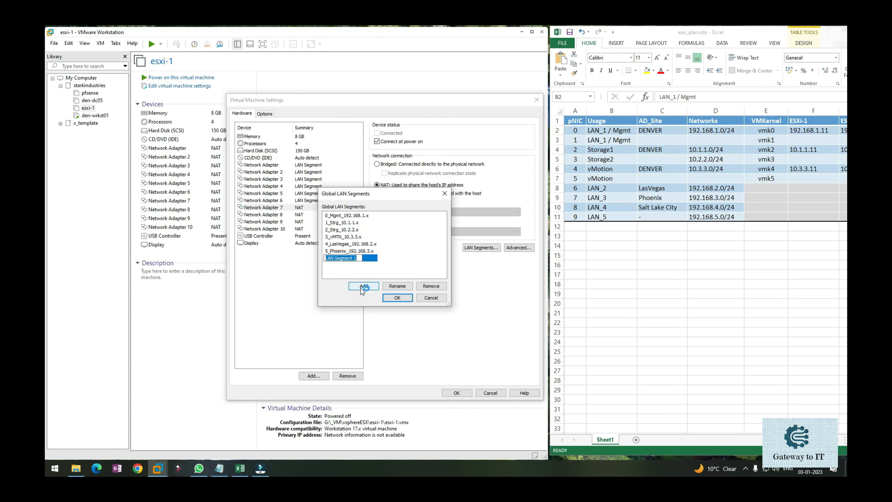
pyautogui.write('6')
pyautogui.press('BackSpace')
pyautogui.write('SaltLakeCity_192.168.4.x')
# Add a global LAN segment named 7_TempNetwork_192.168.5.x, and confirm the list of LAN segments
pyautogui.click(363, 285)
pyautogui.write('7')
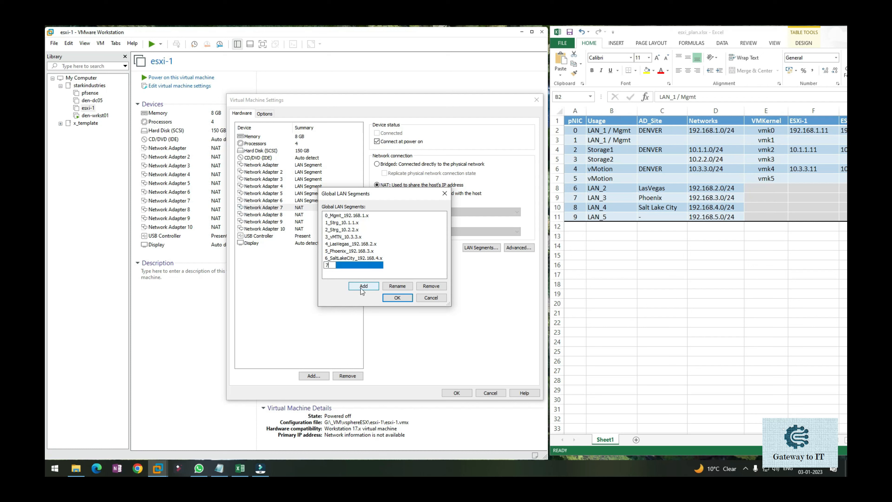
pyautogui.write('_TempNetwork_192.168.5.x')
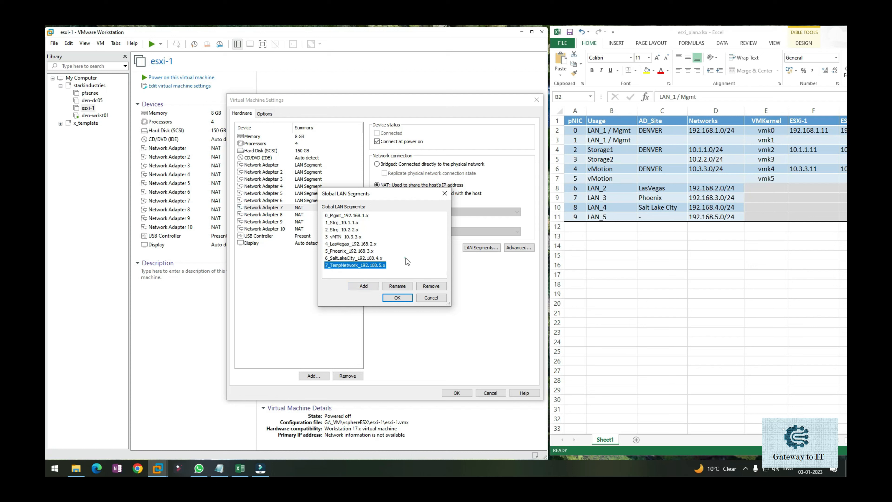
pyautogui.press('Return')
pyautogui.click(386, 298)
# Connect Network Adapter 7 to the LAN segment 4_LasVegas_192.168.2.x, matching pNIC 6 of the plan
pyautogui.click(278, 209)
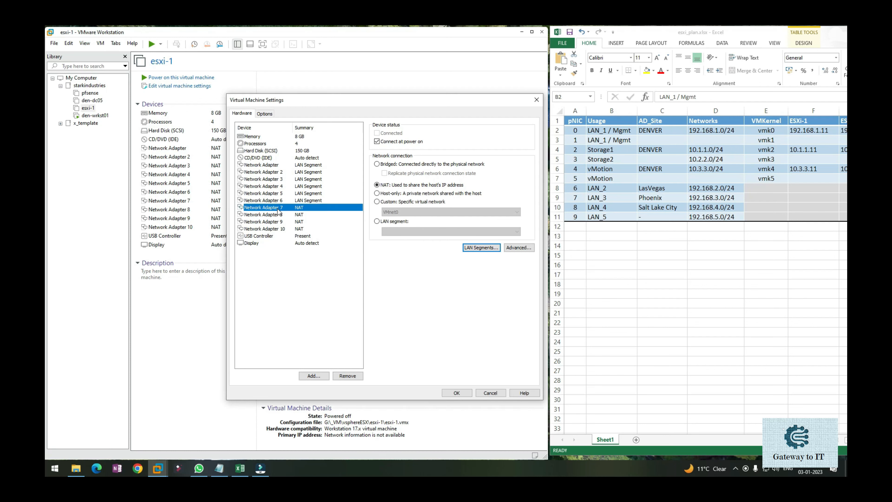
pyautogui.click(660, 188)
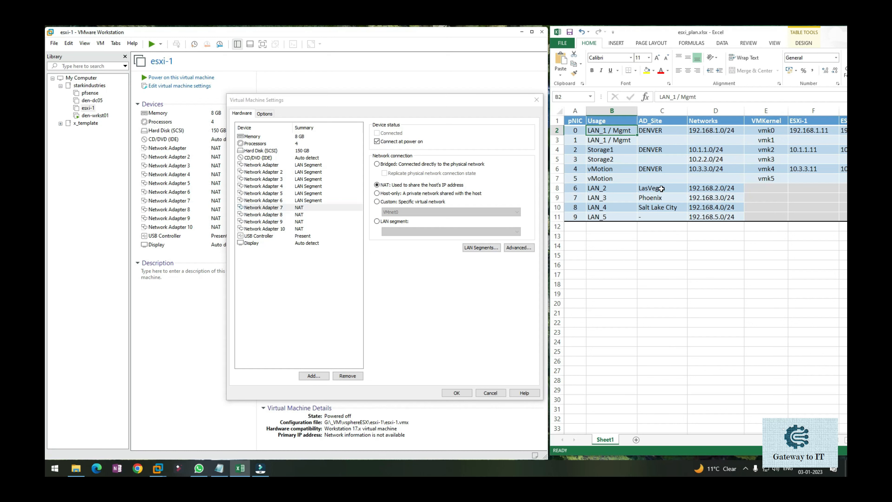
pyautogui.click(385, 221)
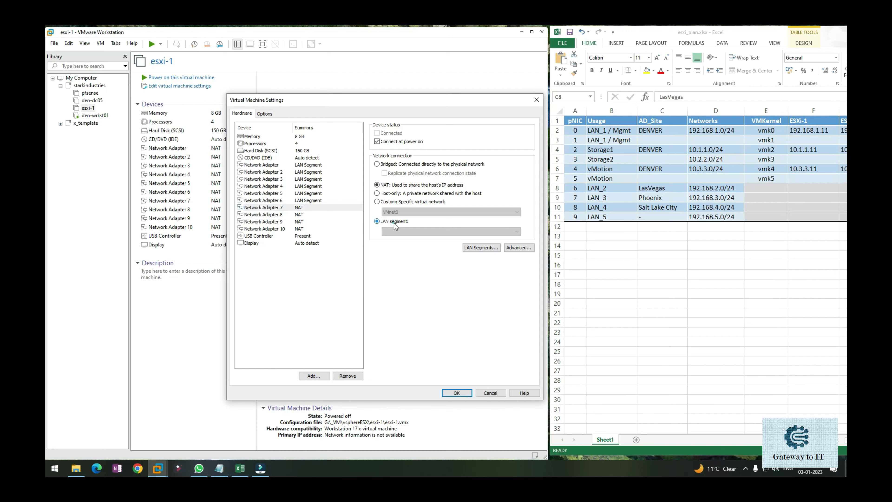
pyautogui.click(400, 231)
pyautogui.click(399, 260)
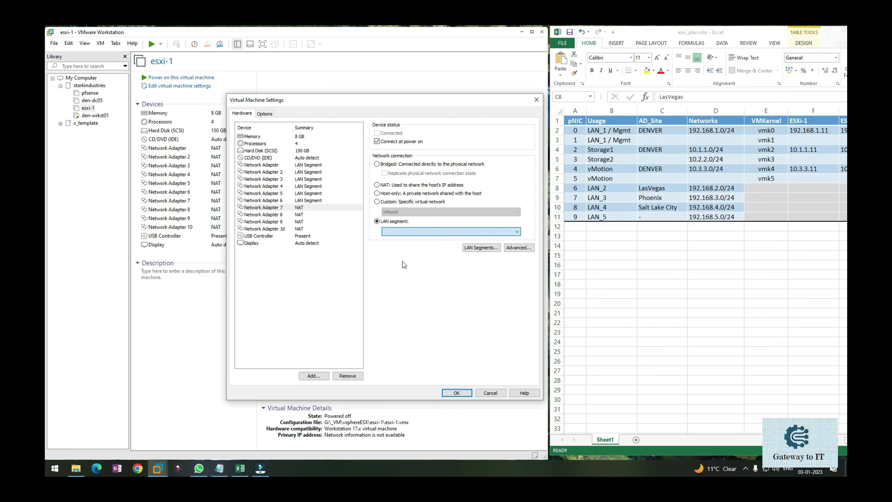
# Try to connect Network Adapter 8 to a LAN segment, and set it back to NAT
pyautogui.click(343, 215)
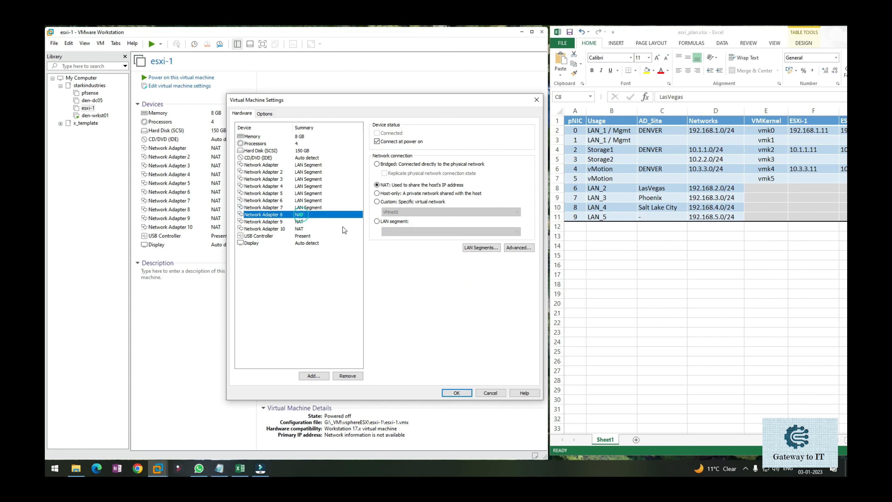
pyautogui.click(392, 221)
pyautogui.click(402, 232)
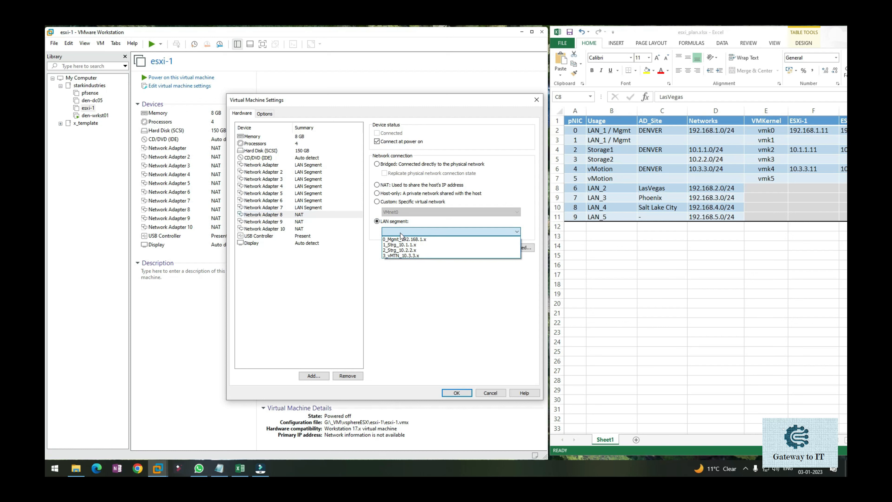
pyautogui.click(309, 214)
pyautogui.click(298, 215)
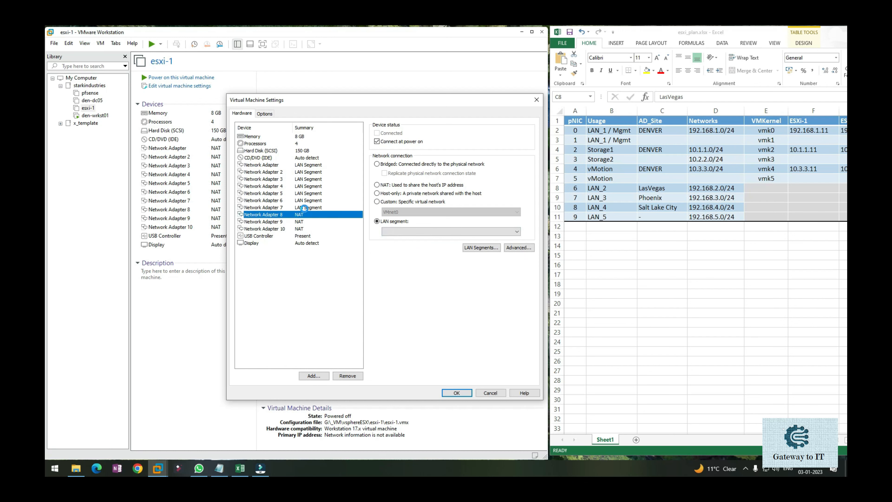
pyautogui.click(440, 264)
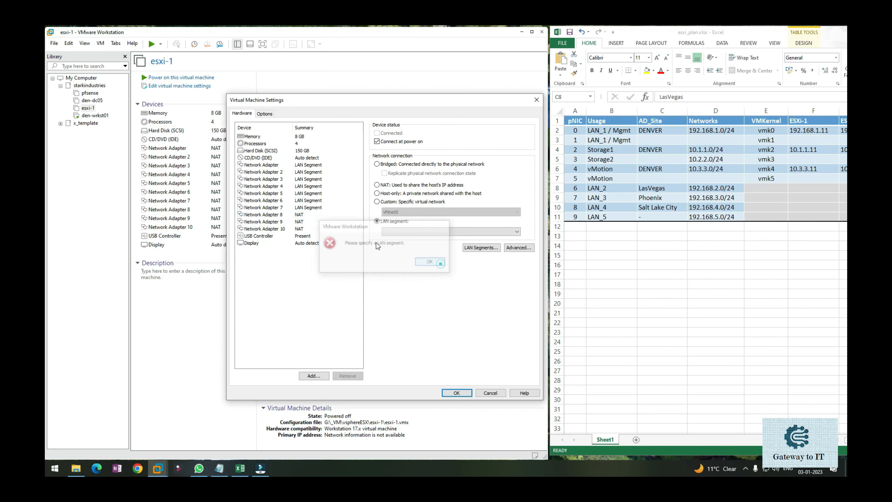
pyautogui.click(318, 214)
pyautogui.click(424, 266)
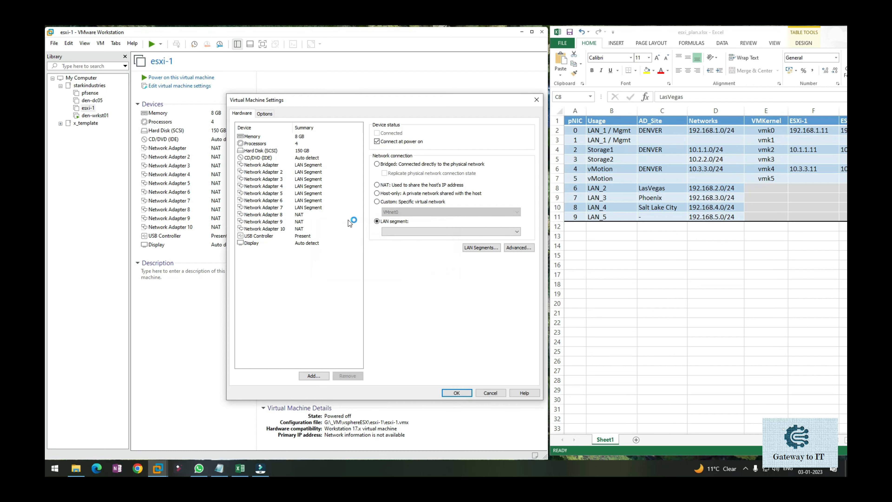
pyautogui.click(393, 184)
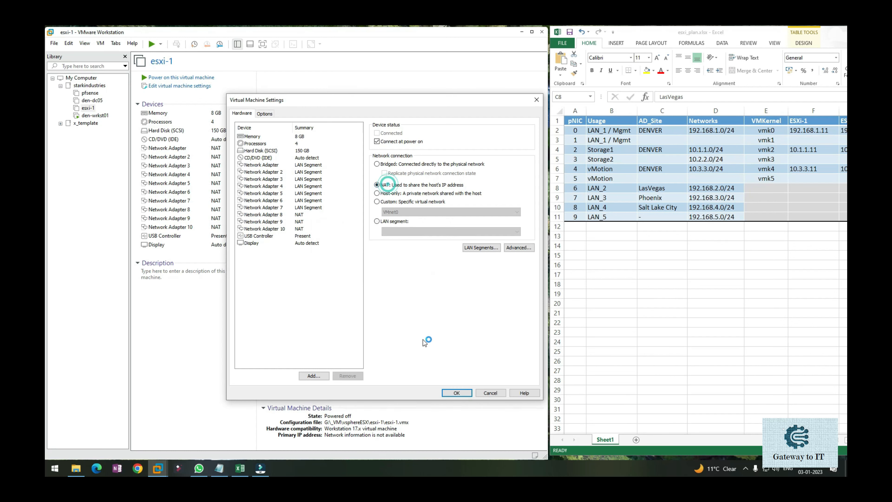
# Save the virtual machine settings, and reopen them for esxi-1
pyautogui.click(450, 392)
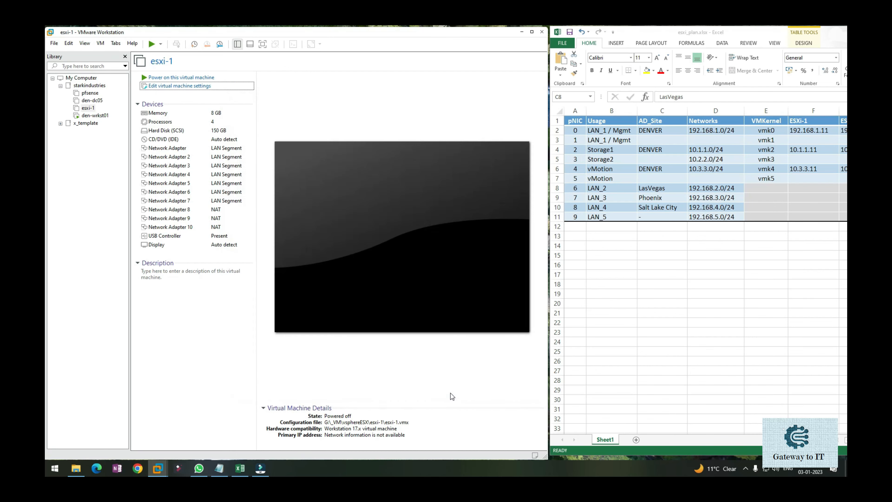
pyautogui.click(221, 88)
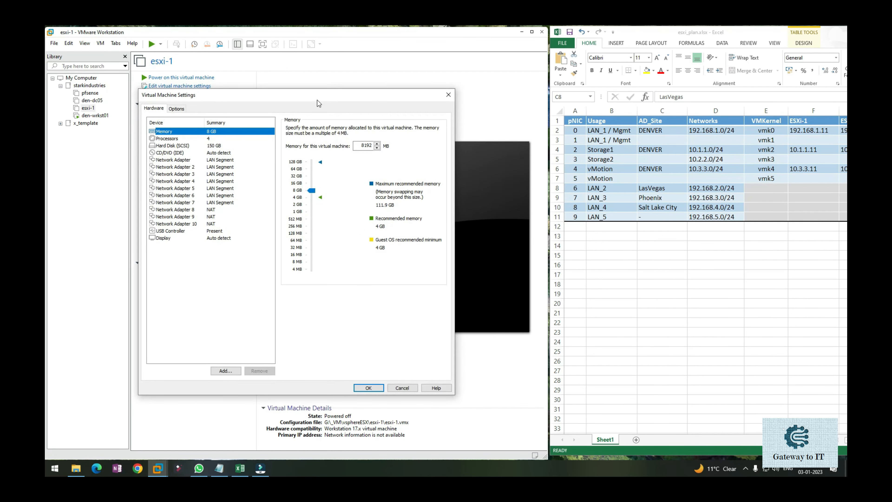
pyautogui.moveTo(319, 94); pyautogui.dragTo(376, 94)
# Check the saved LAN segment of Network Adapter 7 and of each of the first six network adapters
pyautogui.click(295, 202)
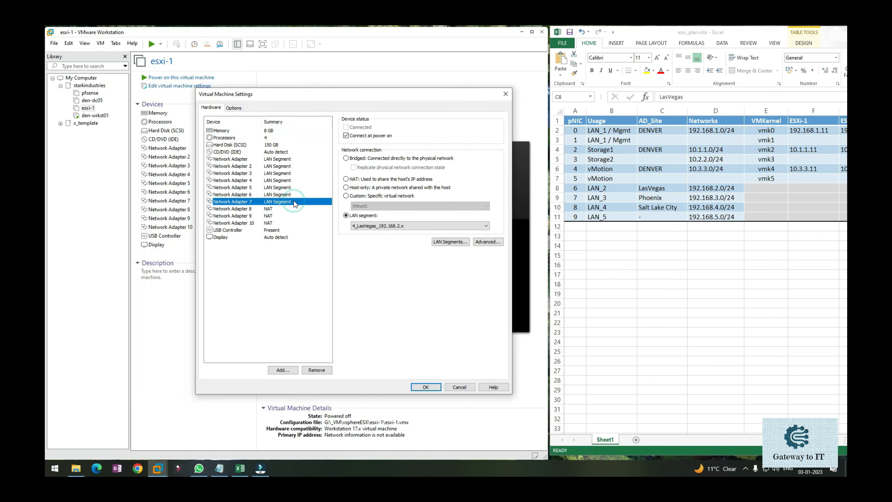
pyautogui.click(280, 161)
pyautogui.click(278, 167)
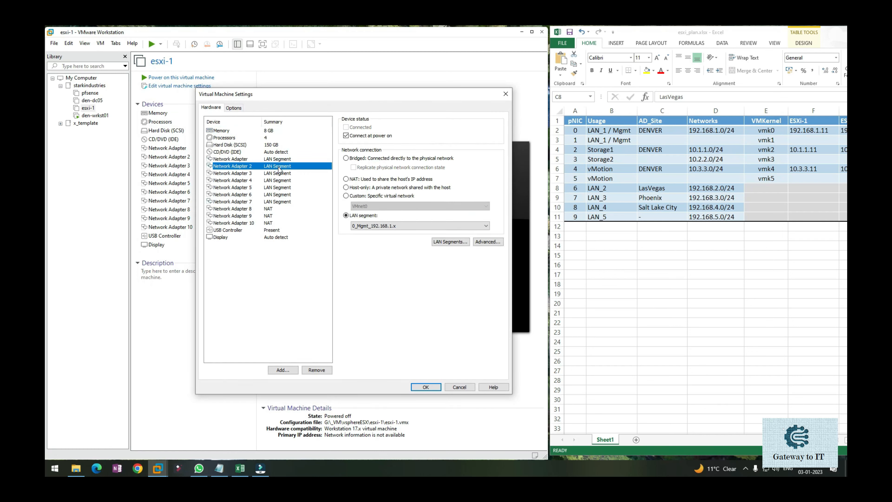
pyautogui.click(279, 174)
pyautogui.click(278, 181)
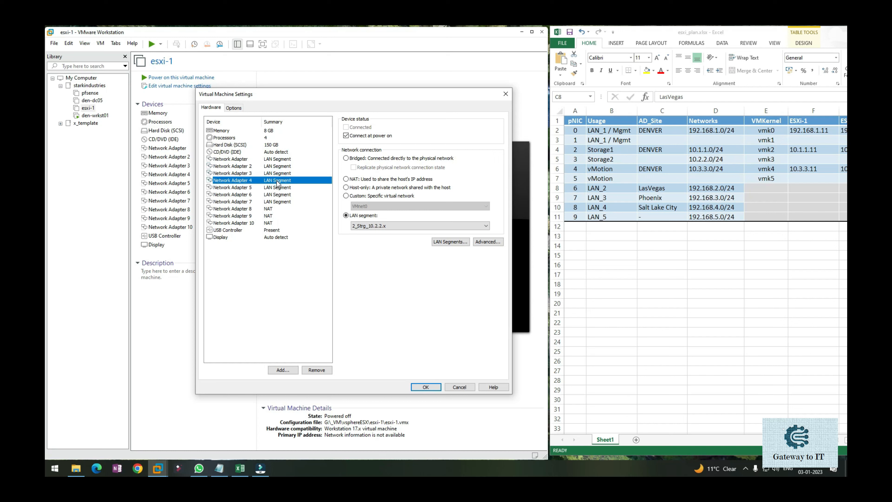
pyautogui.click(277, 187)
pyautogui.click(278, 194)
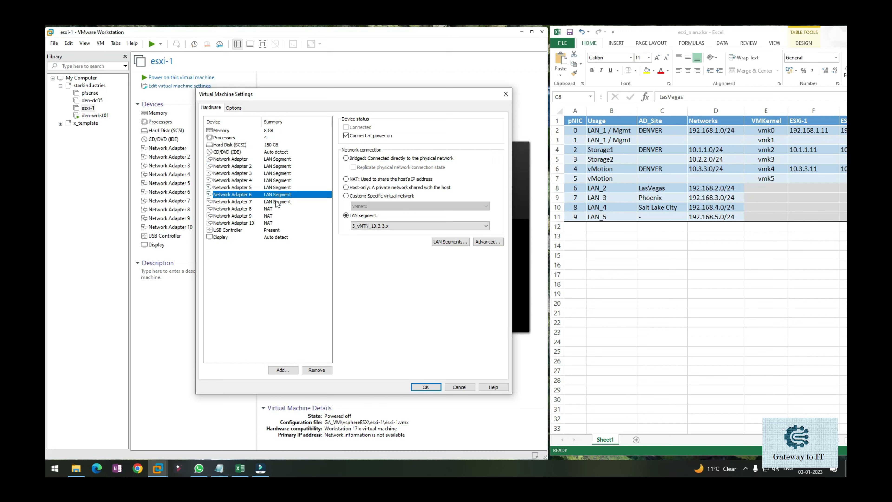
# Connect Network Adapter 8 to the LAN segment 5_Phoenix_192.168.3.x, matching pNIC 7 of the plan
pyautogui.click(277, 202)
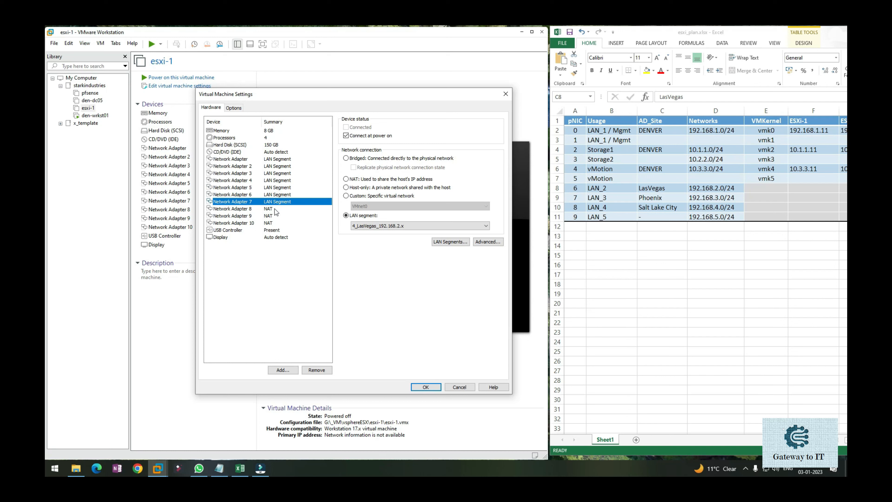
pyautogui.click(276, 209)
pyautogui.click(370, 215)
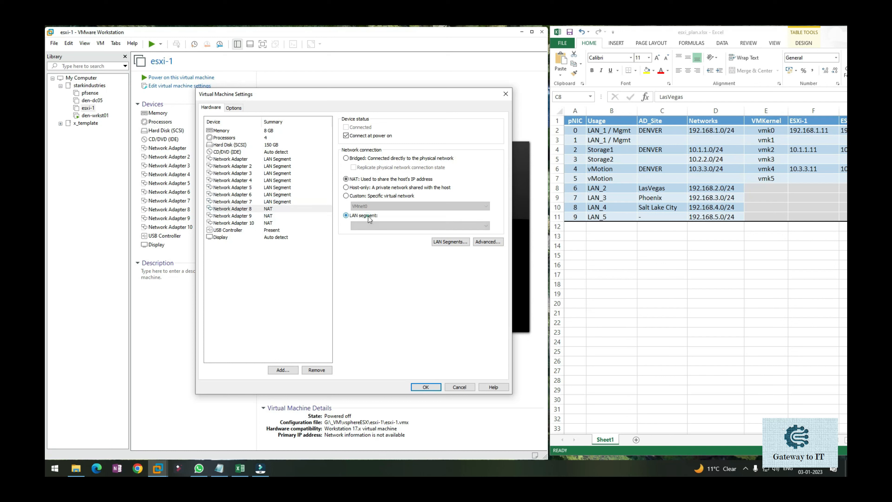
pyautogui.click(374, 226)
pyautogui.click(371, 258)
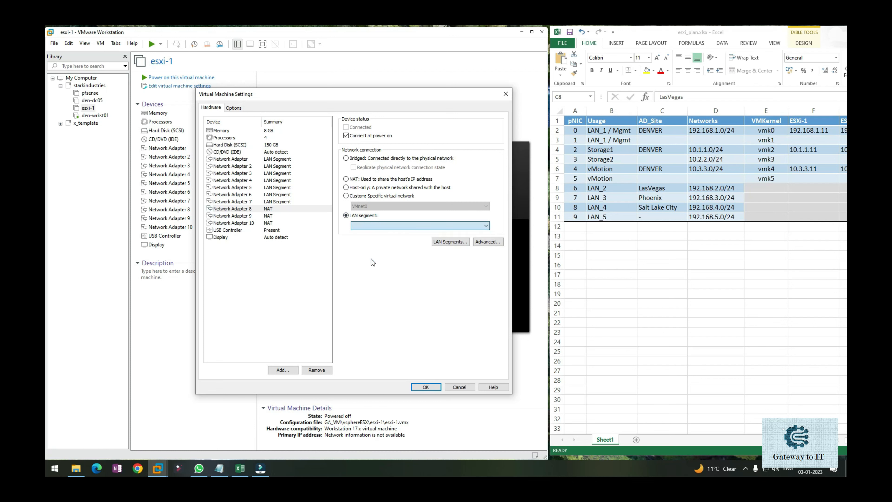
# Connect Network Adapter 9 to the LAN segment 6_SaltLakeCity_192.168.4.x, matching pNIC 8 of the plan
pyautogui.click(270, 216)
pyautogui.click(372, 216)
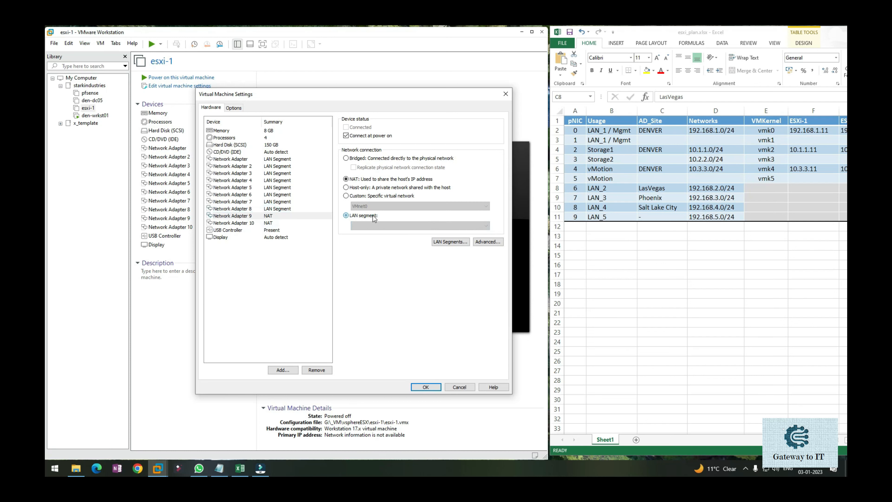
pyautogui.click(375, 226)
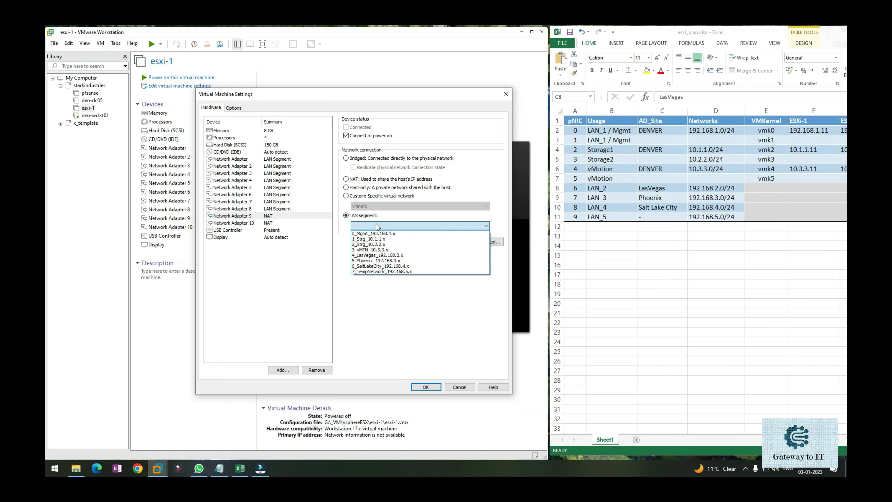
pyautogui.click(372, 266)
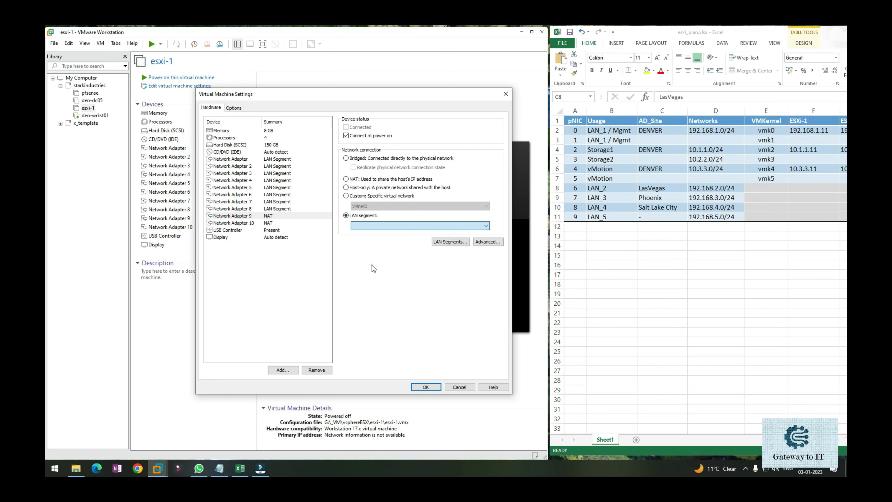
# Connect Network Adapter 10 to the LAN segment 7_TempNetwork_192.168.5.x, matching pNIC 9 of the plan
pyautogui.click(284, 223)
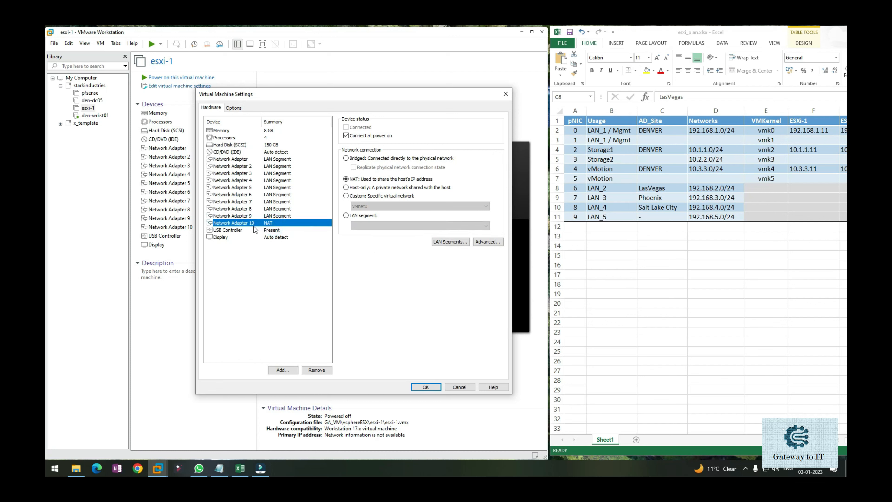
pyautogui.click(362, 215)
pyautogui.click(363, 225)
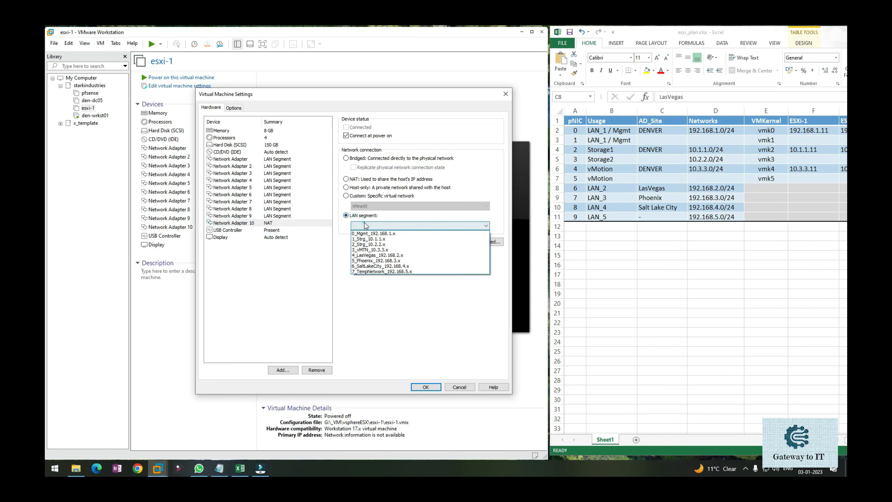
pyautogui.click(379, 272)
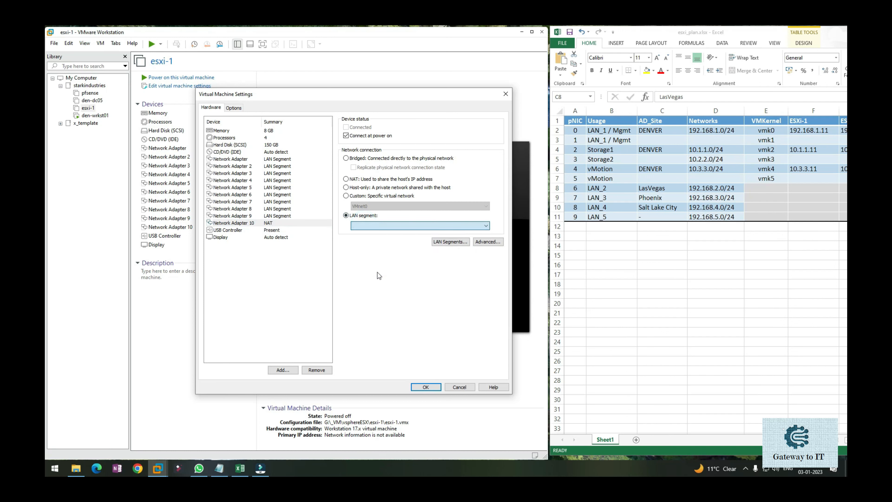
pyautogui.click(271, 228)
pyautogui.click(271, 223)
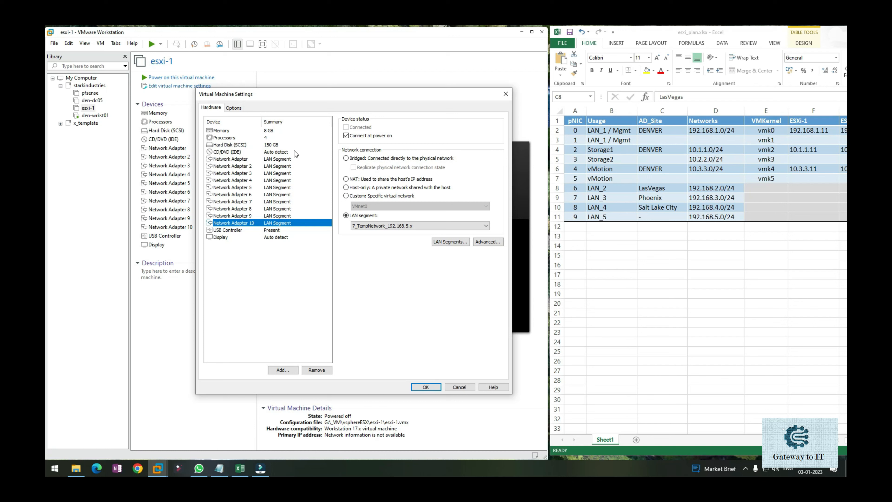
# Review the hard disk and first network adapter alongside the planning spreadsheet, and save the esxi-1 virtual machine settings
pyautogui.click(288, 145)
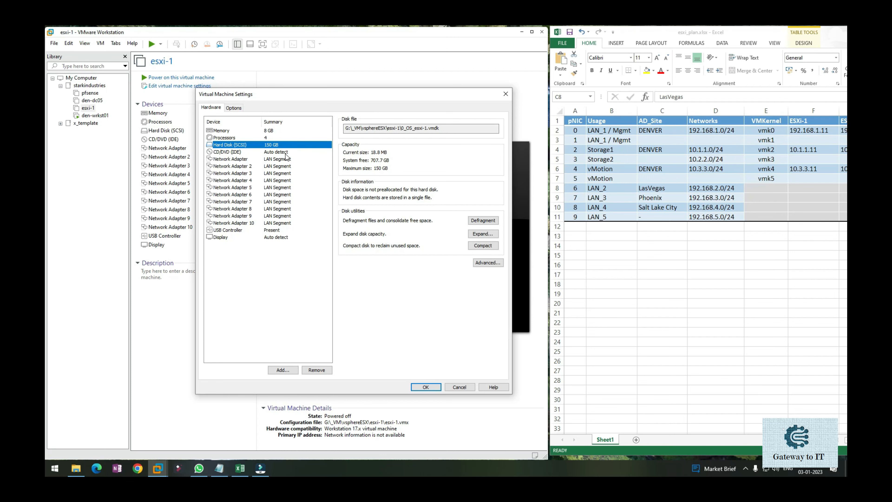
pyautogui.moveTo(705, 32); pyautogui.dragTo(675, 37)
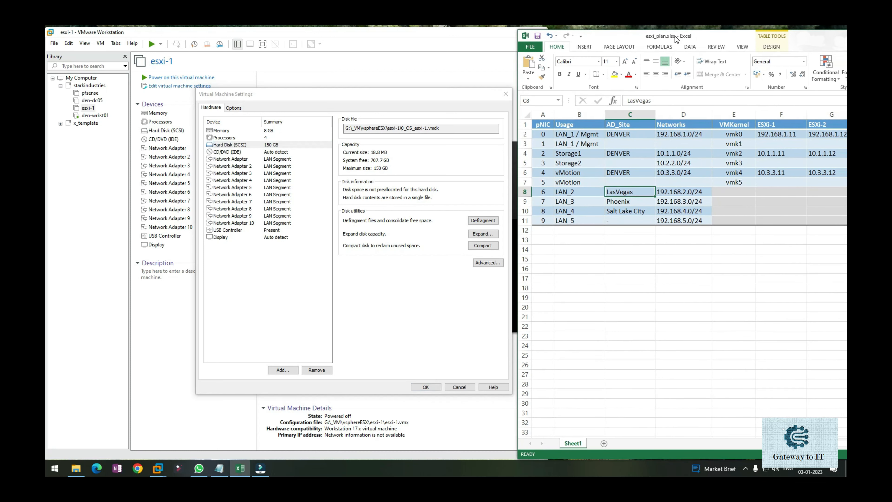
pyautogui.click(247, 158)
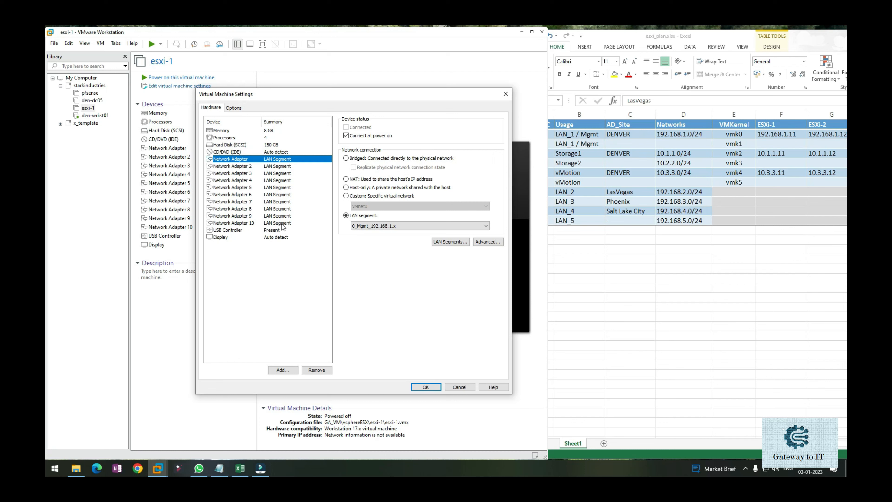
pyautogui.click(281, 145)
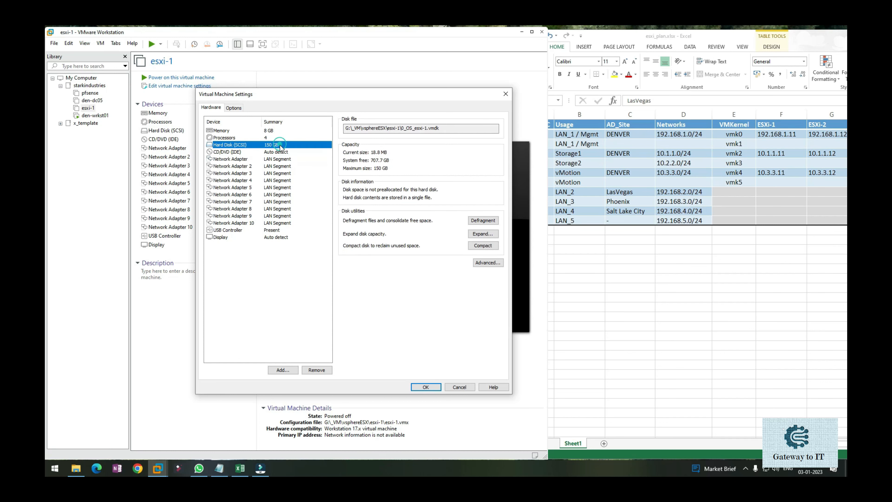
pyautogui.click(424, 386)
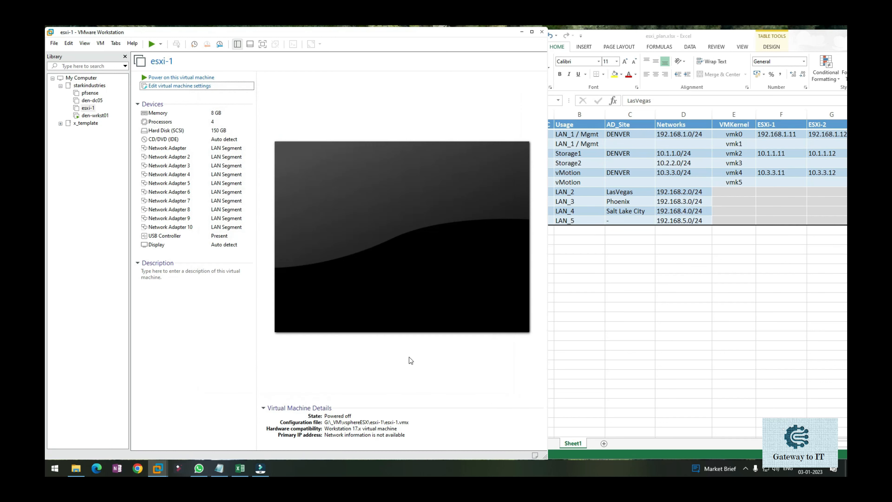